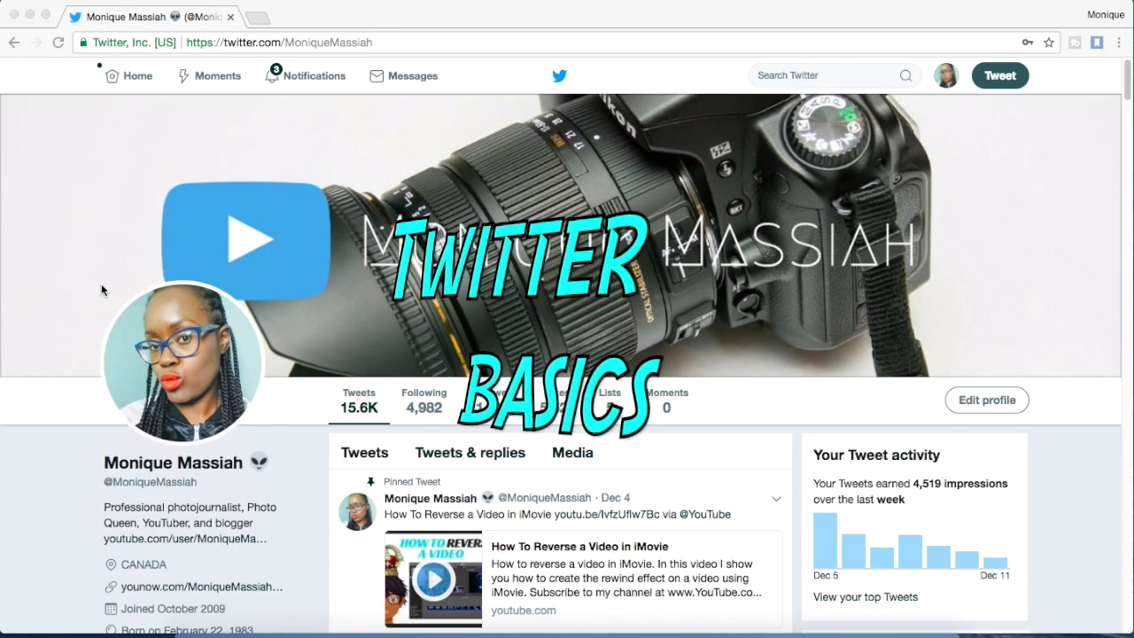
# Select the profile page's web address and scroll through the profile to review it
pyautogui.click(286, 42)
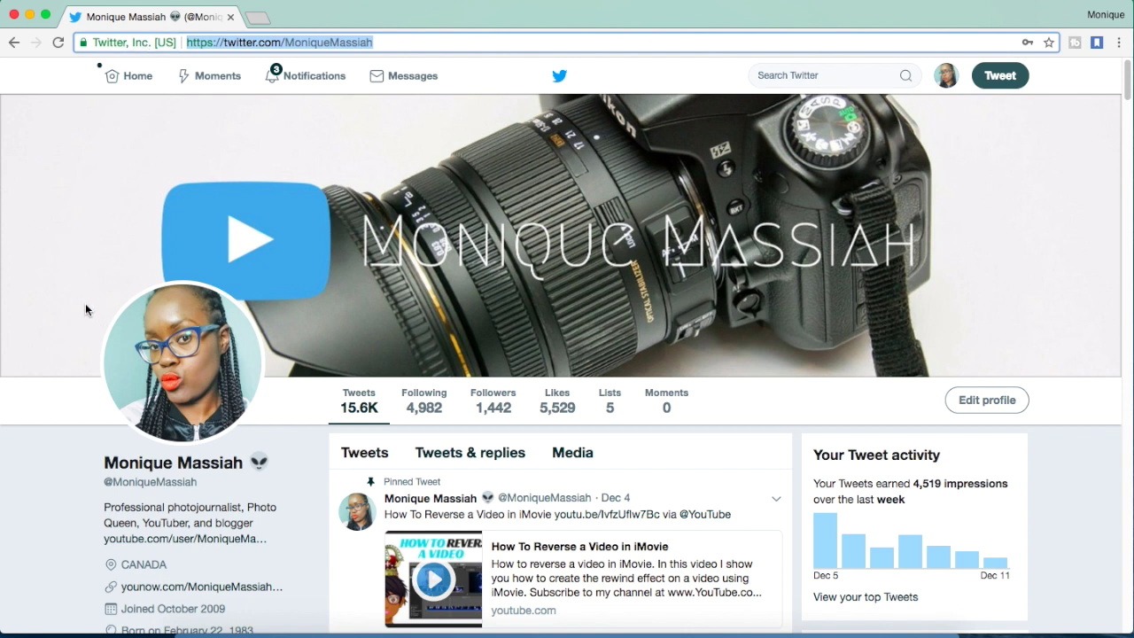
pyautogui.scroll(-2, 85, 304)
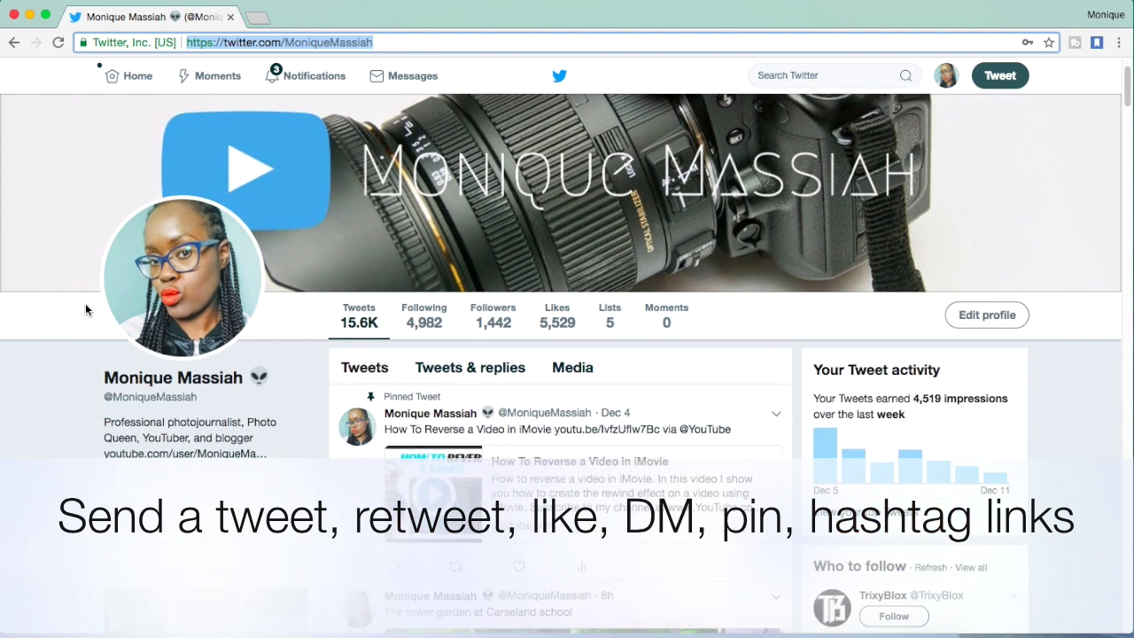
pyautogui.scroll(2, 85, 309)
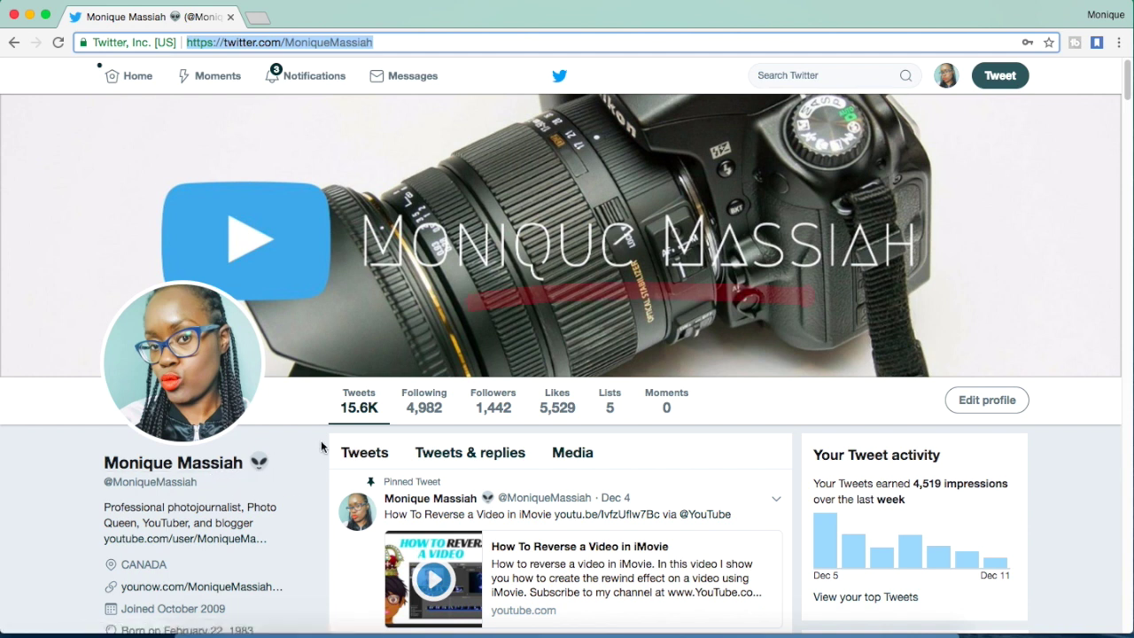
# Start a new tweet reading 'New Twitter', fixing a mistyped first letter
pyautogui.click(1001, 77)
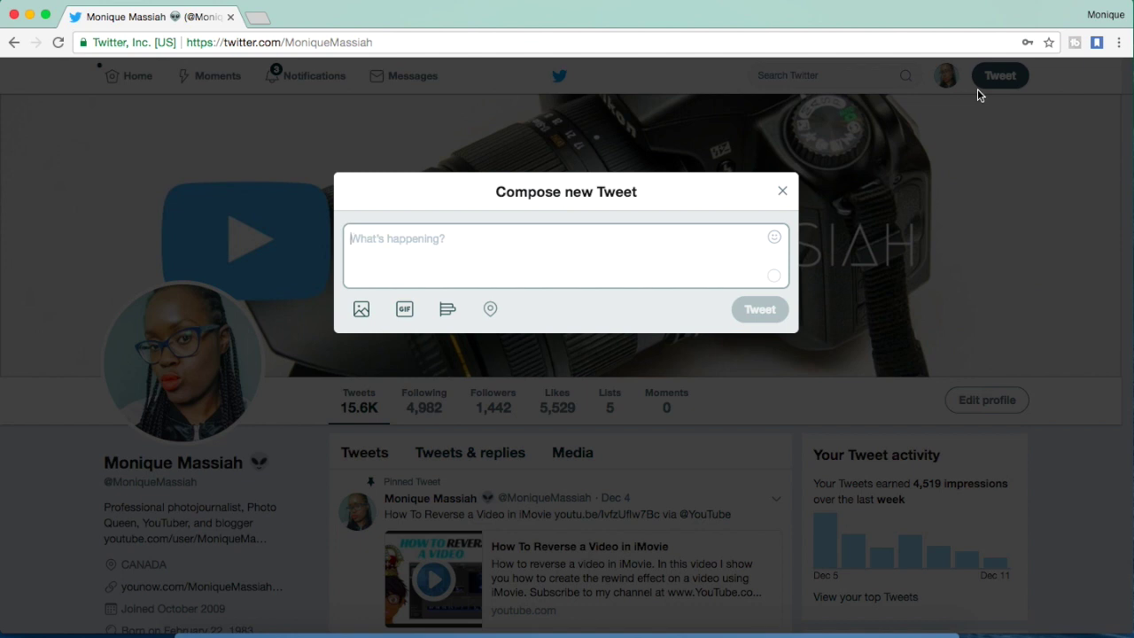
pyautogui.write('T')
pyautogui.press('BackSpace')
pyautogui.write('New')
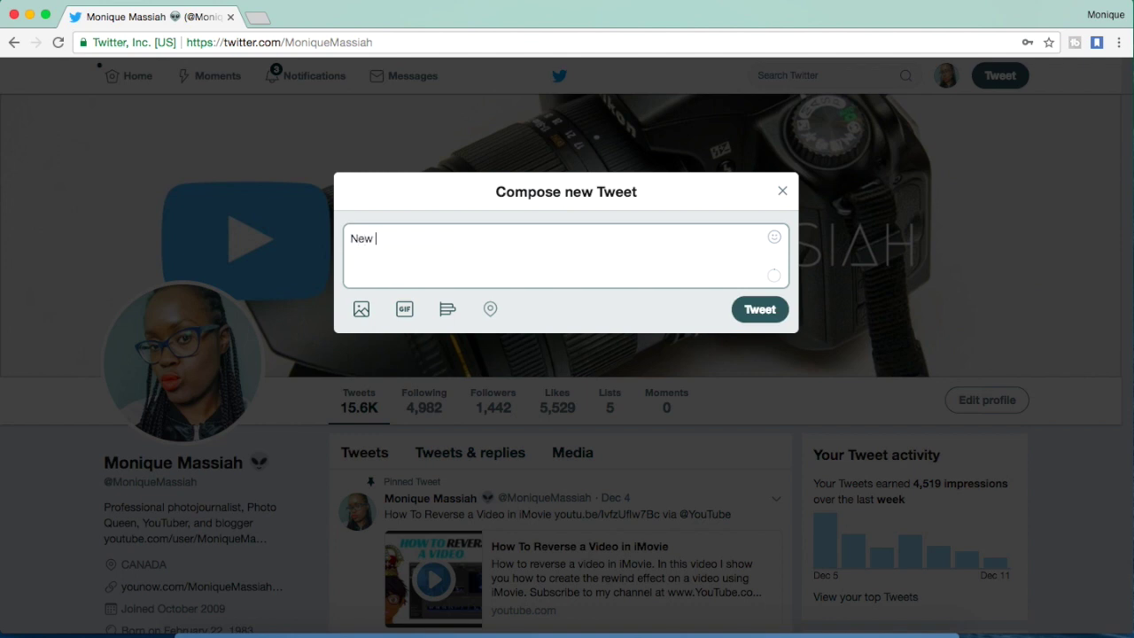
pyautogui.write(' Twitter tutorial coming up')
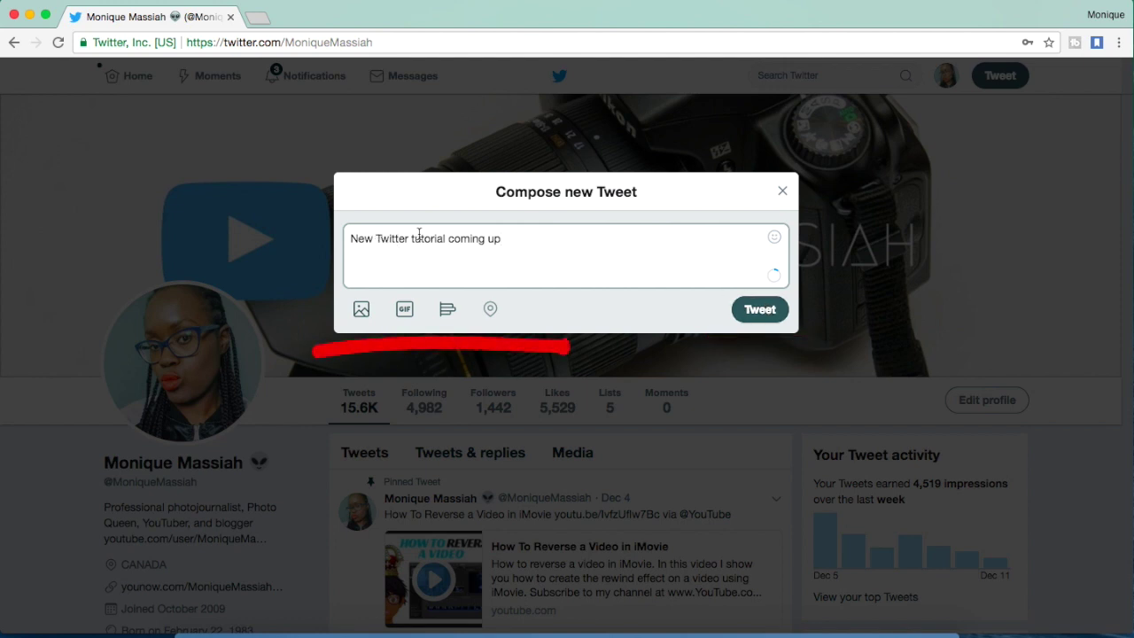
# Complete the #Canada hashtag and remove the extra #Twitter hashtag
pyautogui.write('Canada')
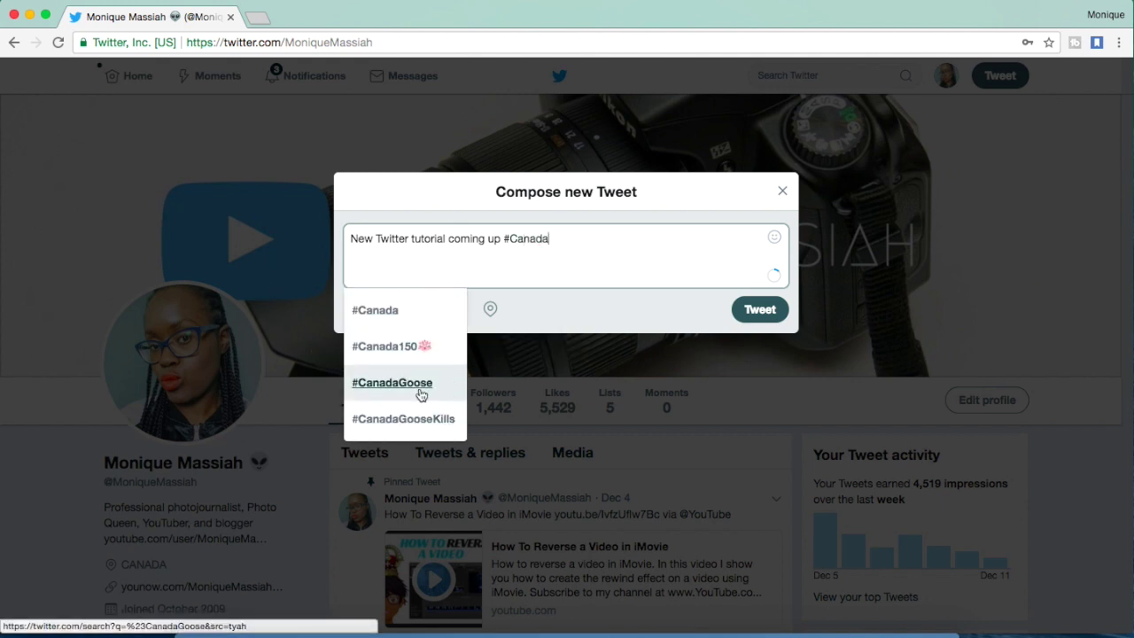
pyautogui.click(592, 239)
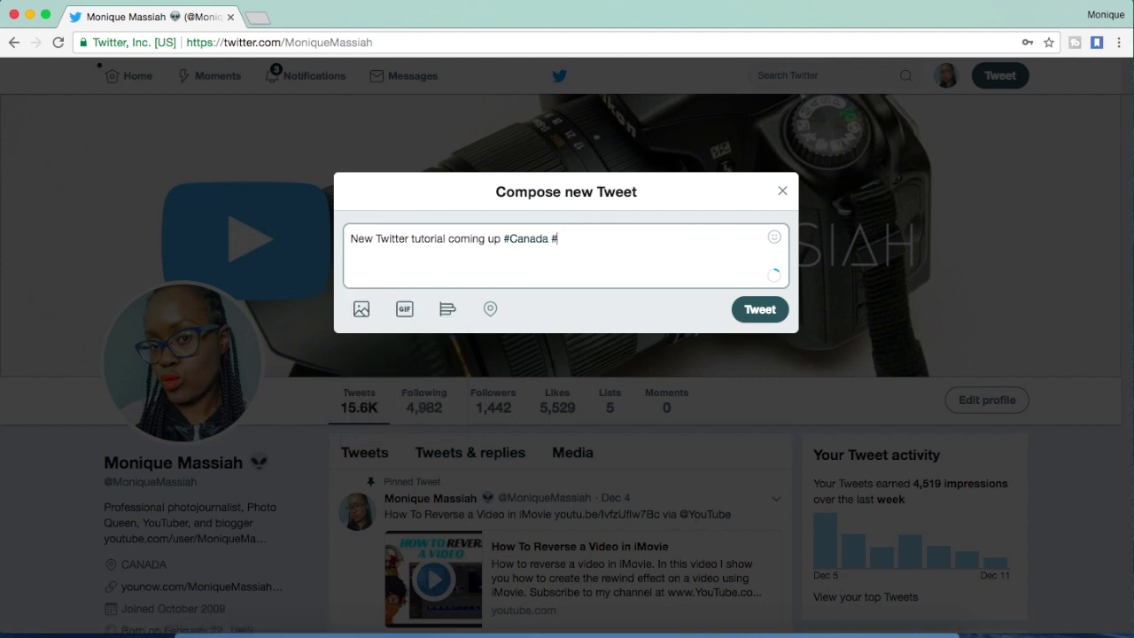
pyautogui.write('#Twitter')
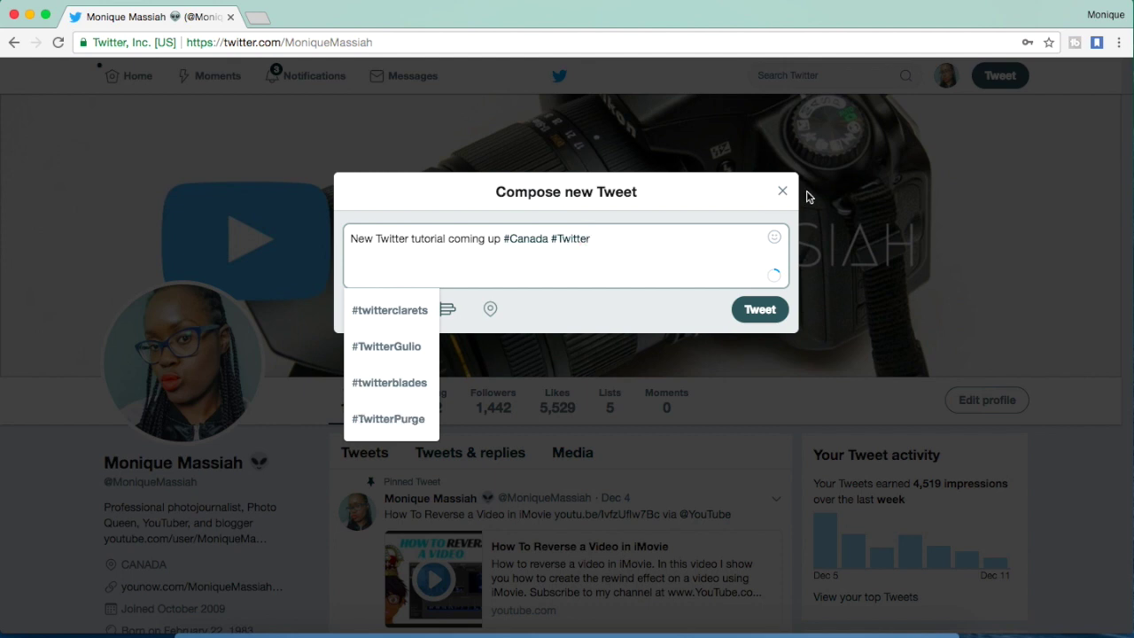
pyautogui.press('BackSpace')
pyautogui.press('BackSpace')
pyautogui.press('BackSpace')
pyautogui.press('BackSpace')
pyautogui.press('BackSpace')
pyautogui.press('BackSpace')
pyautogui.press('BackSpace')
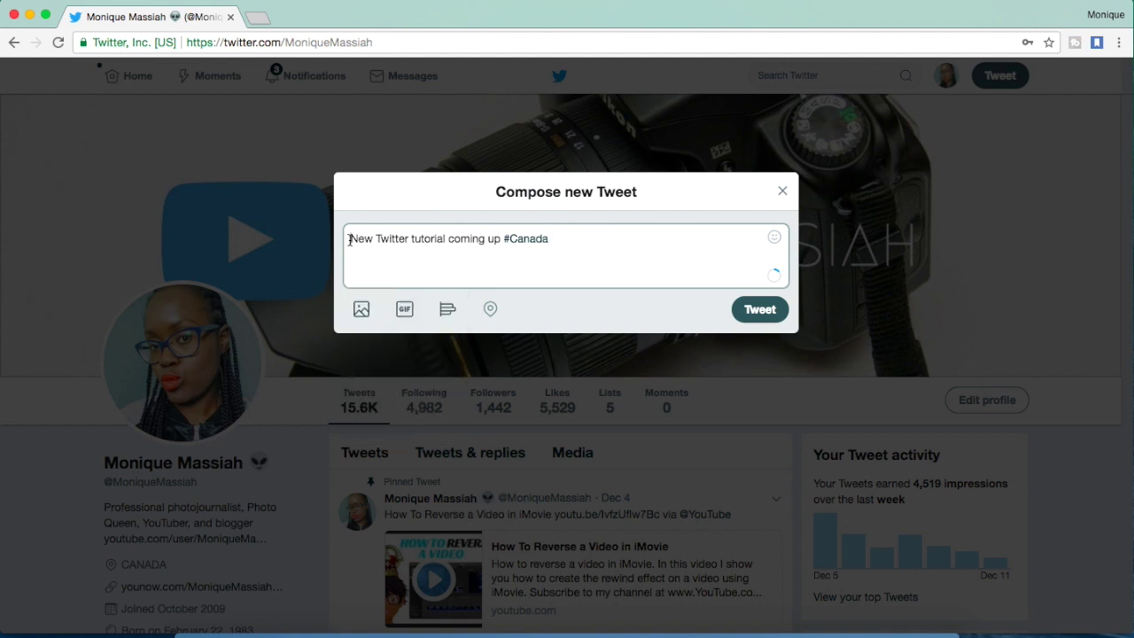
# Mention the Canada News Hunt account, then select and delete that mention
pyautogui.write('@Canada')
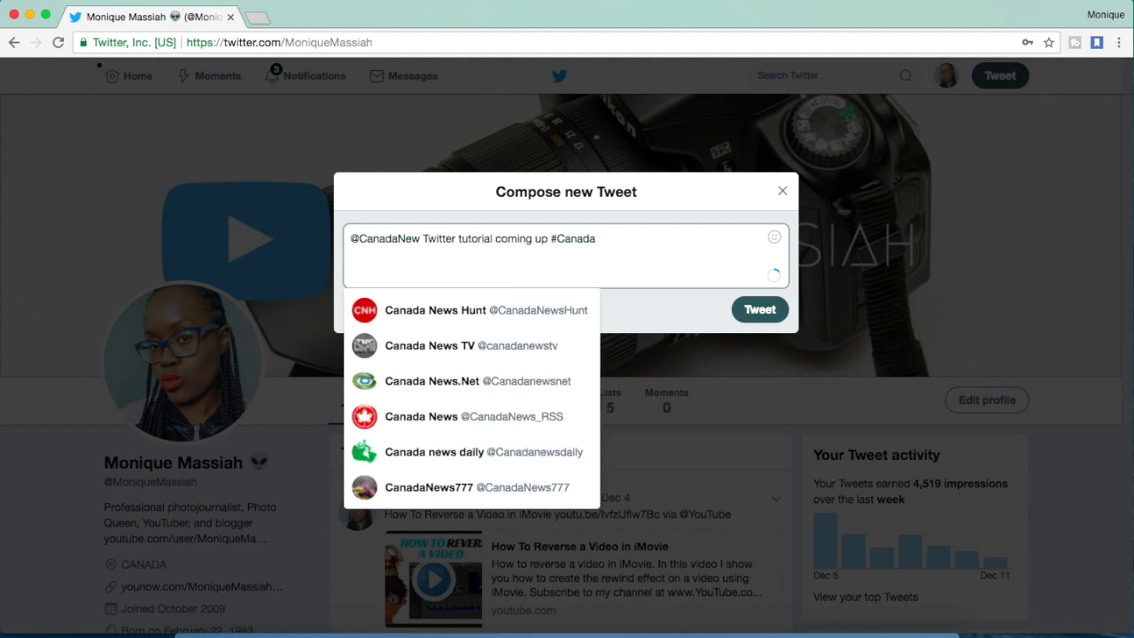
pyautogui.press('Down')
pyautogui.press('Down')
pyautogui.press('Down')
pyautogui.press('Down')
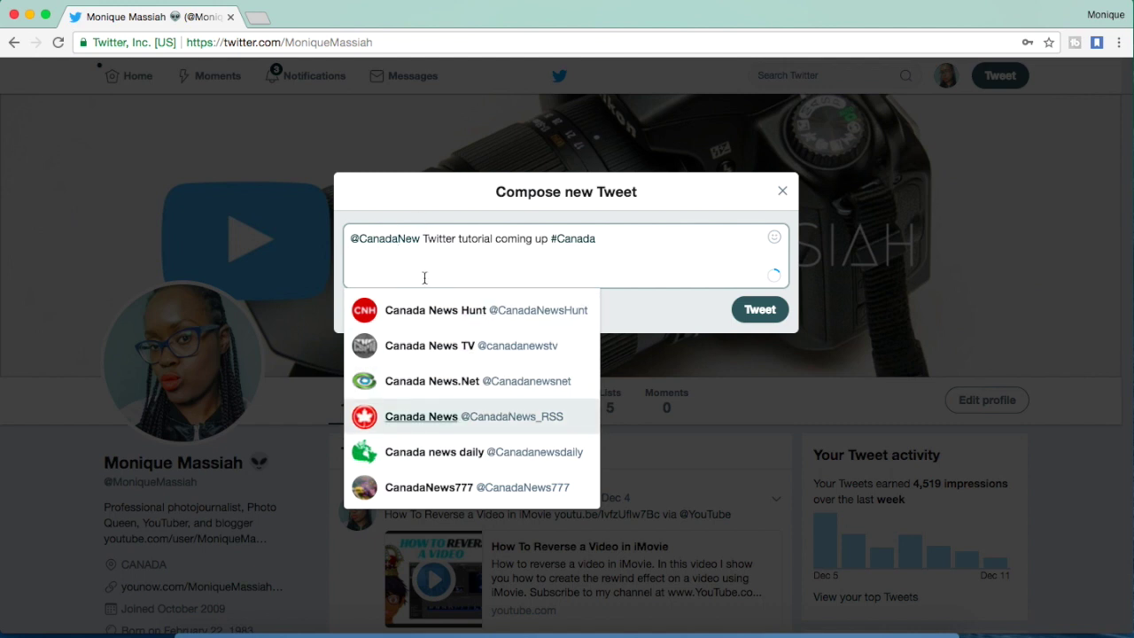
pyautogui.click(404, 310)
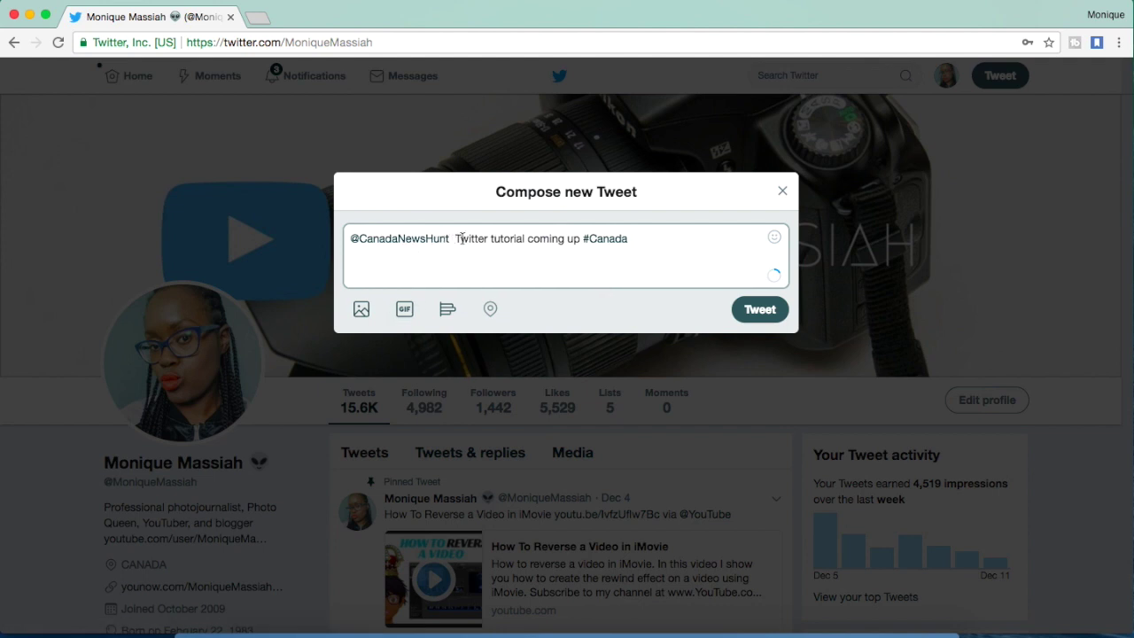
pyautogui.moveTo(455, 239); pyautogui.dragTo(344, 242)
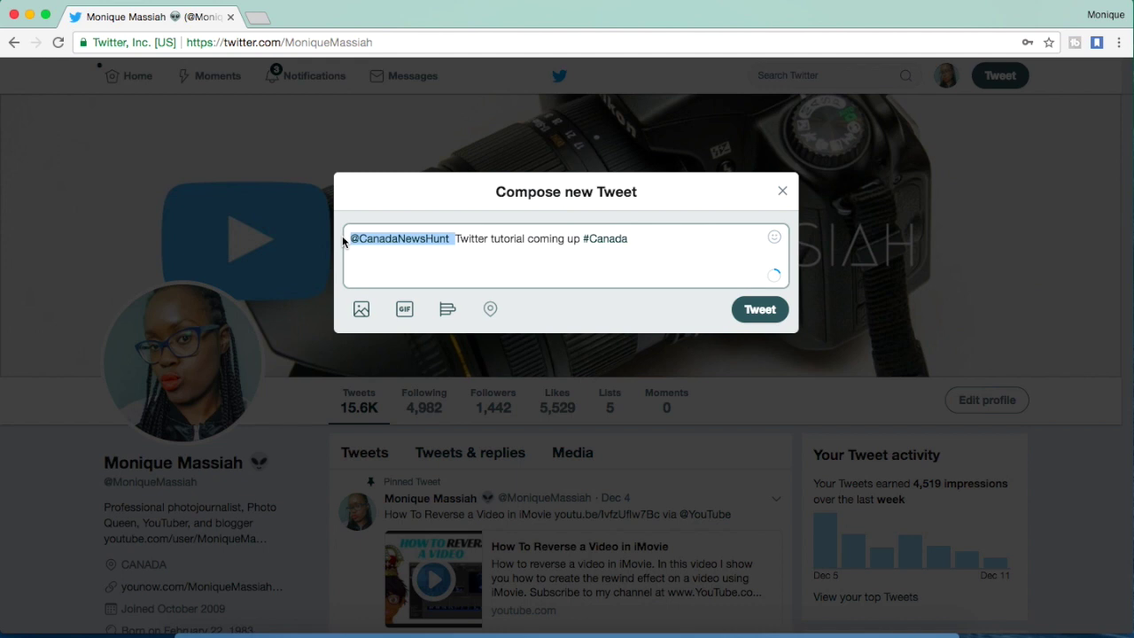
pyautogui.press('BackSpace')
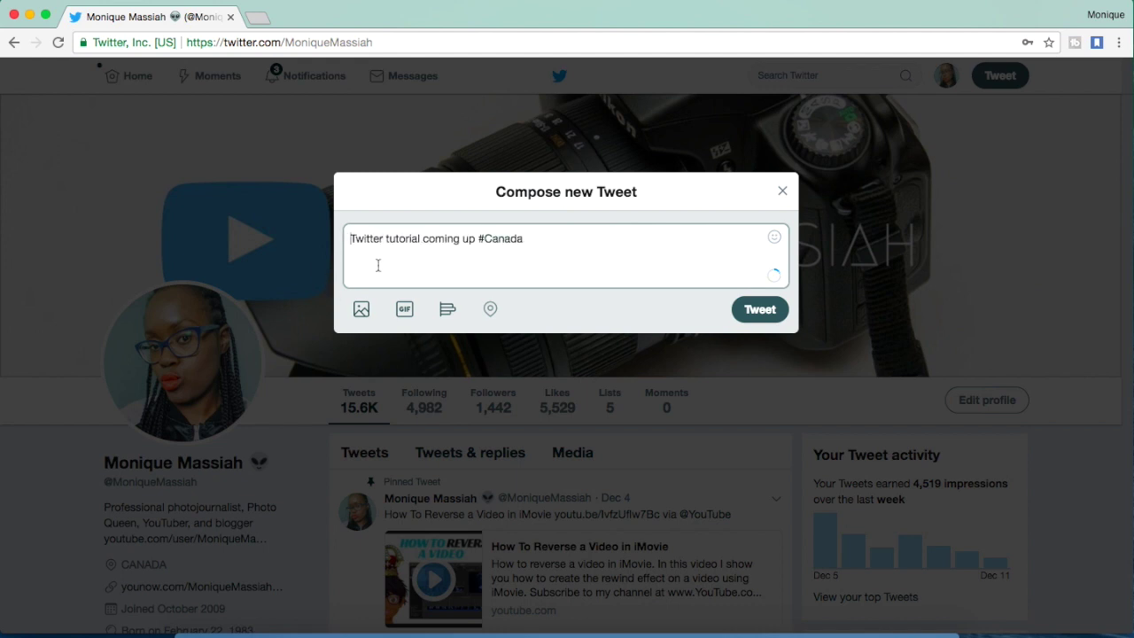
# Insert three lips emoji at the start of the tweet, then cancel the photo picker
pyautogui.click(774, 239)
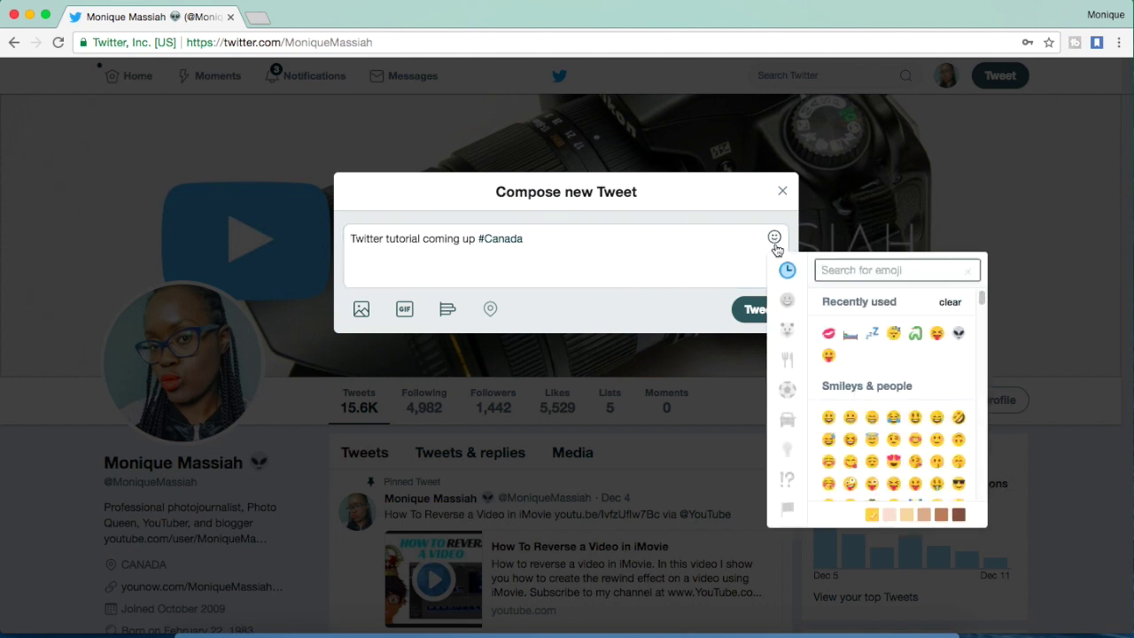
pyautogui.click(828, 334)
pyautogui.click(828, 335)
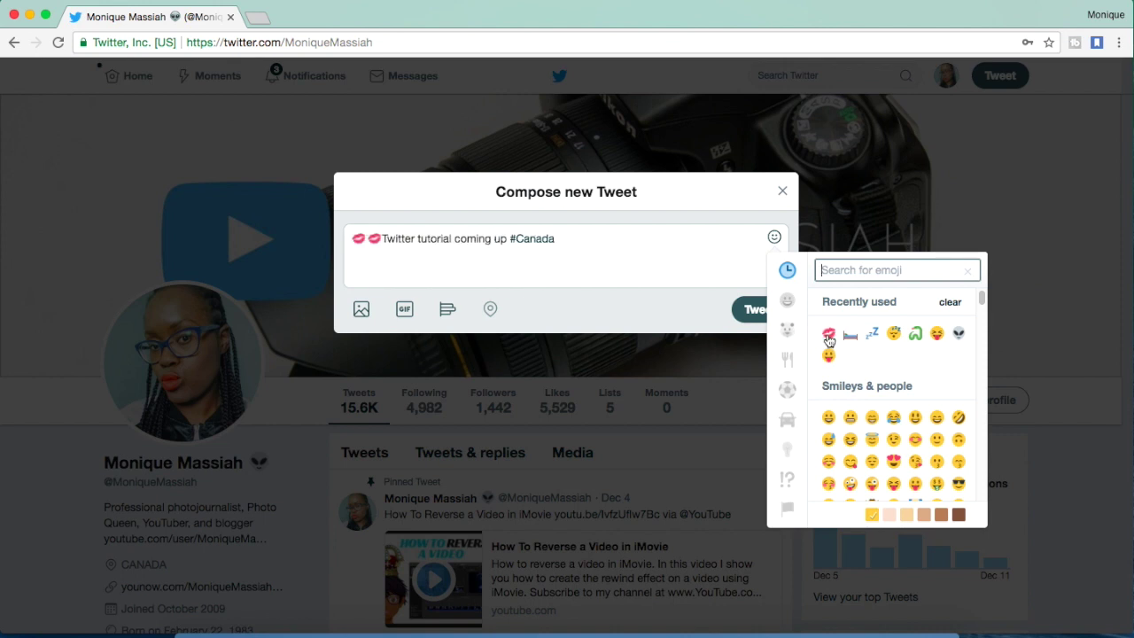
pyautogui.click(828, 335)
pyautogui.click(522, 256)
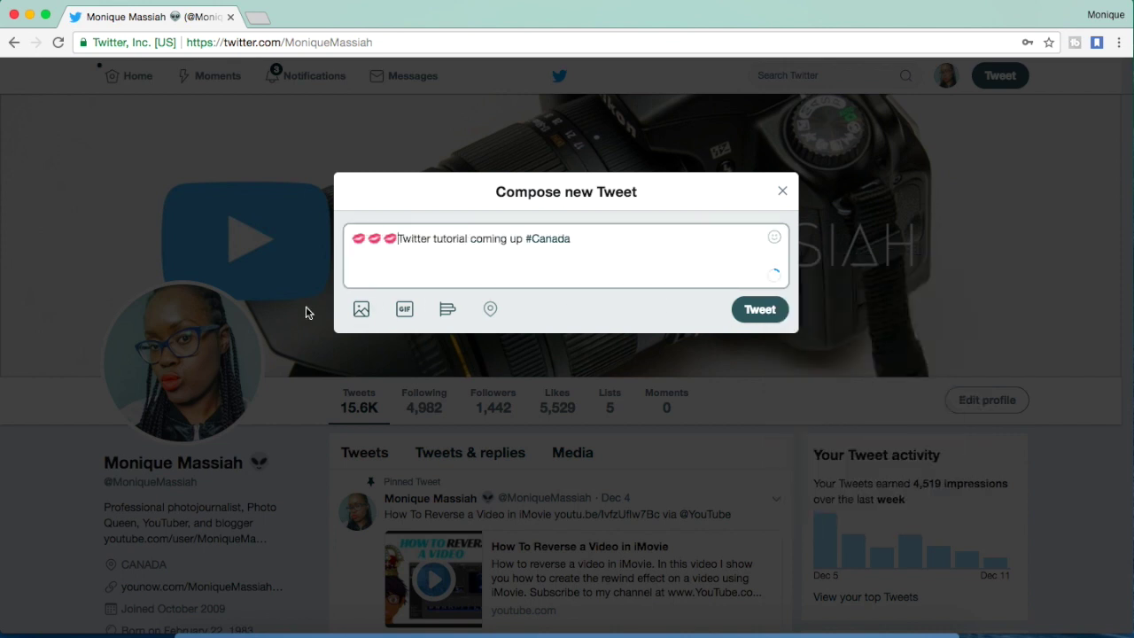
pyautogui.click(361, 309)
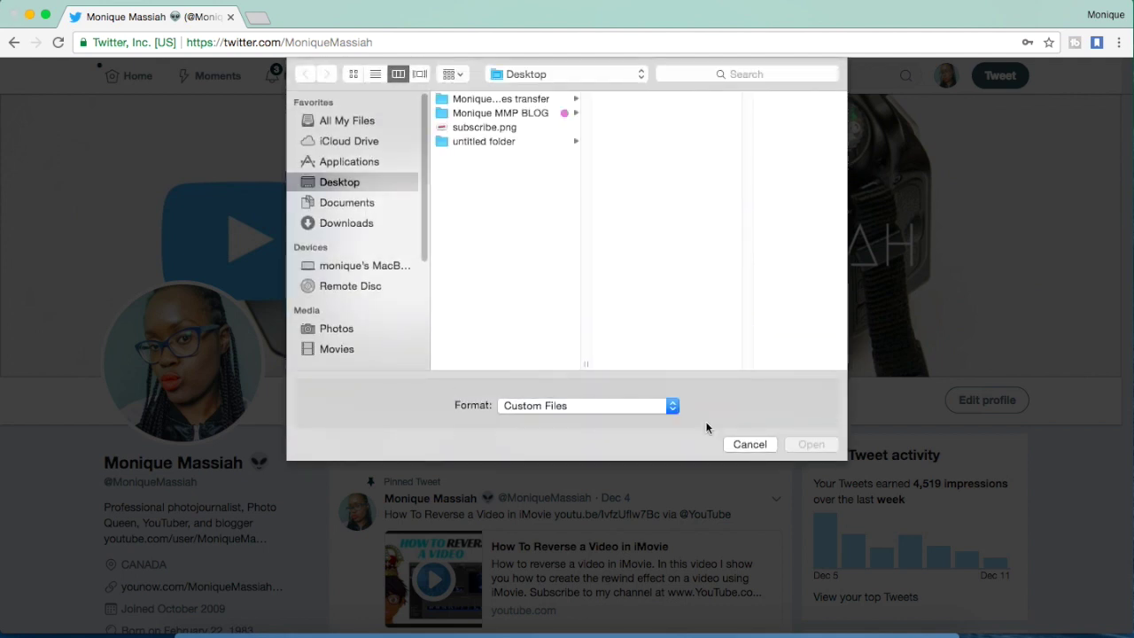
pyautogui.click(749, 445)
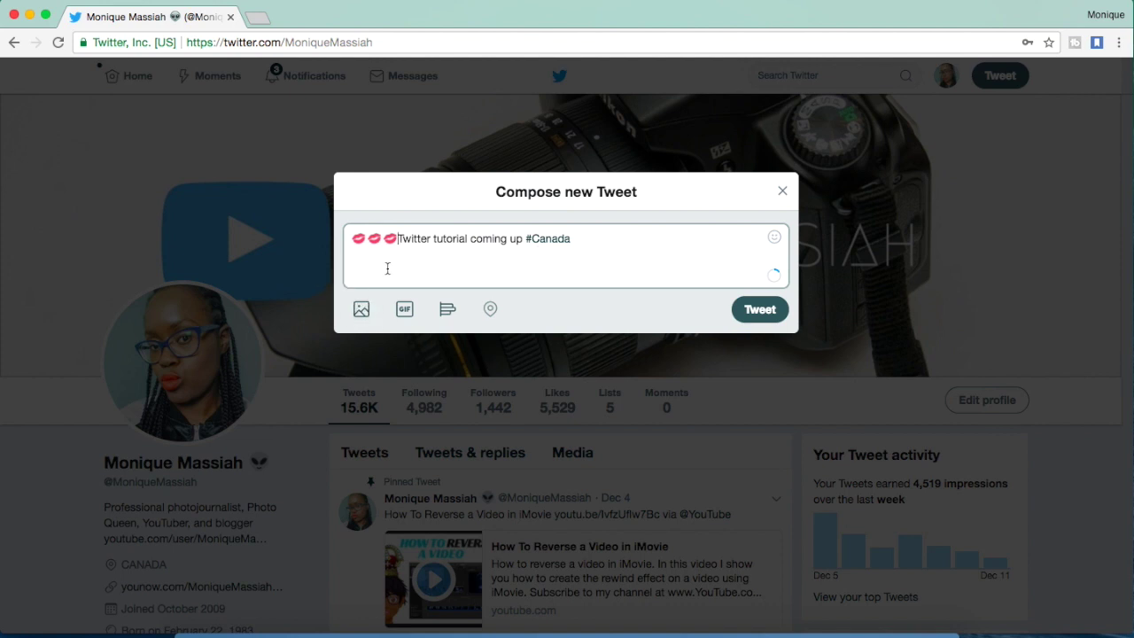
# Search GIFs for 'Tweet', attach the mouth-with-birds GIF, and place the cursor before 'Twitter'
pyautogui.click(400, 312)
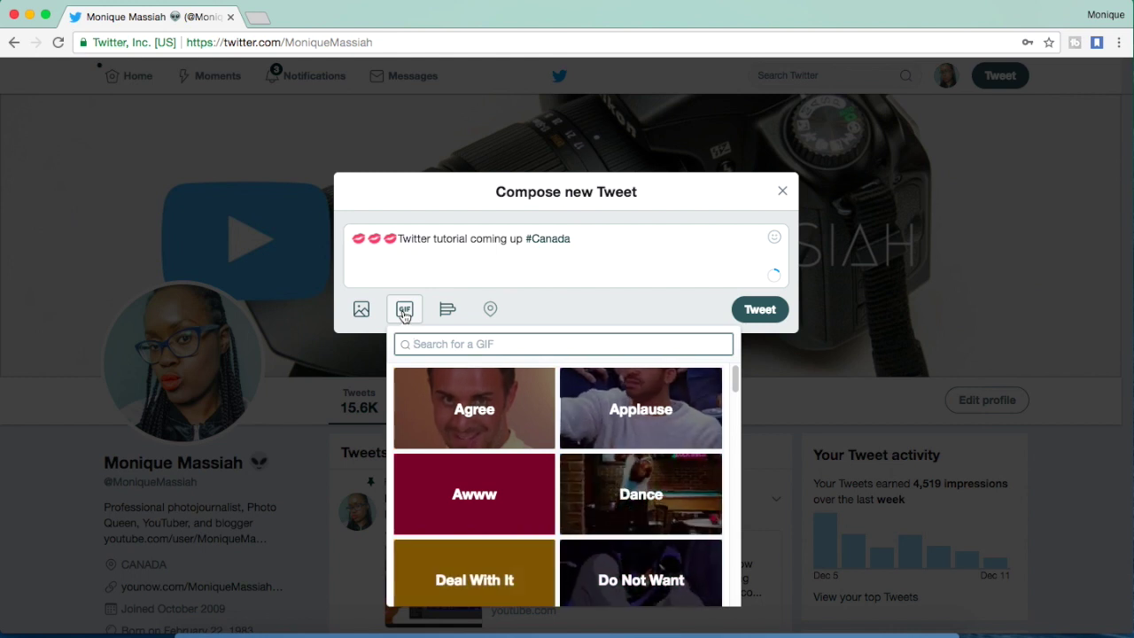
pyautogui.write('Tweet')
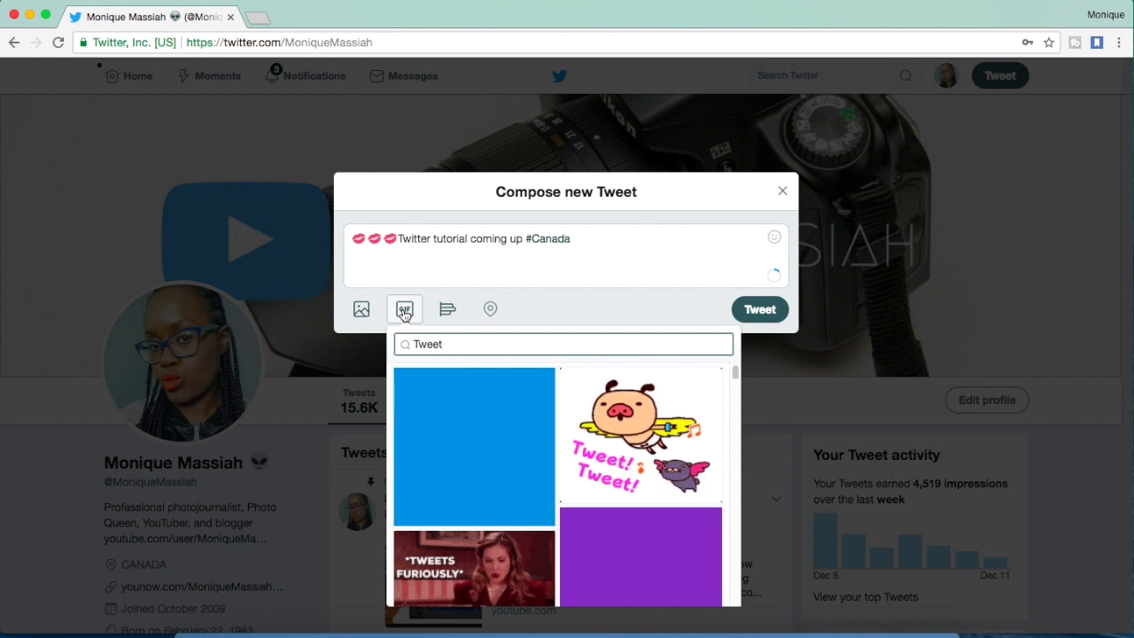
pyautogui.scroll(-5, 428, 428)
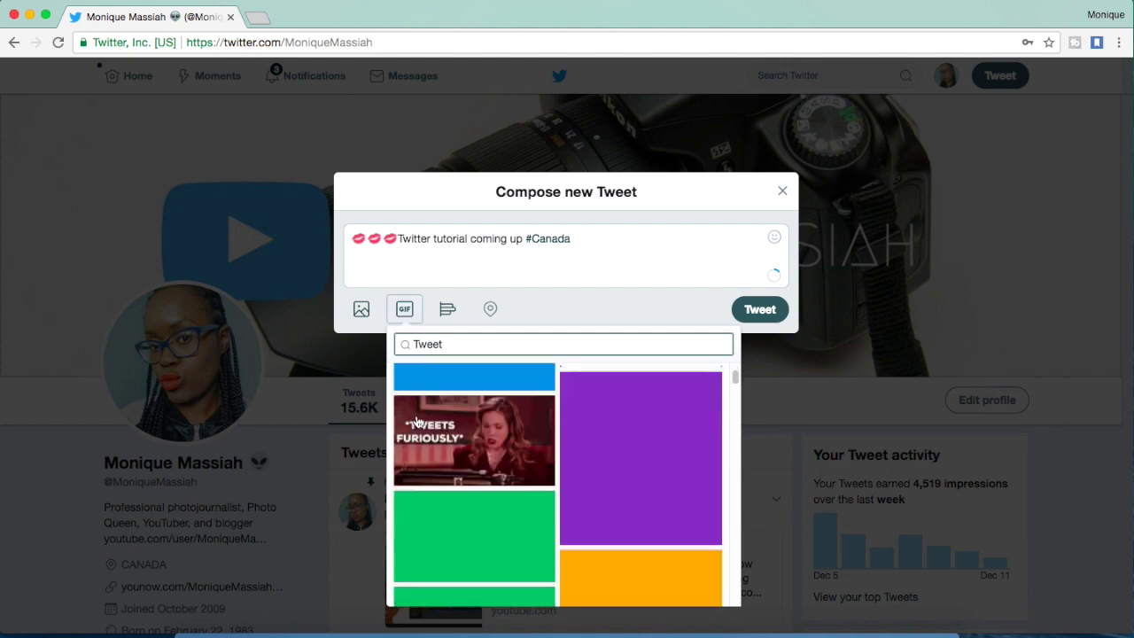
pyautogui.scroll(2, 429, 423)
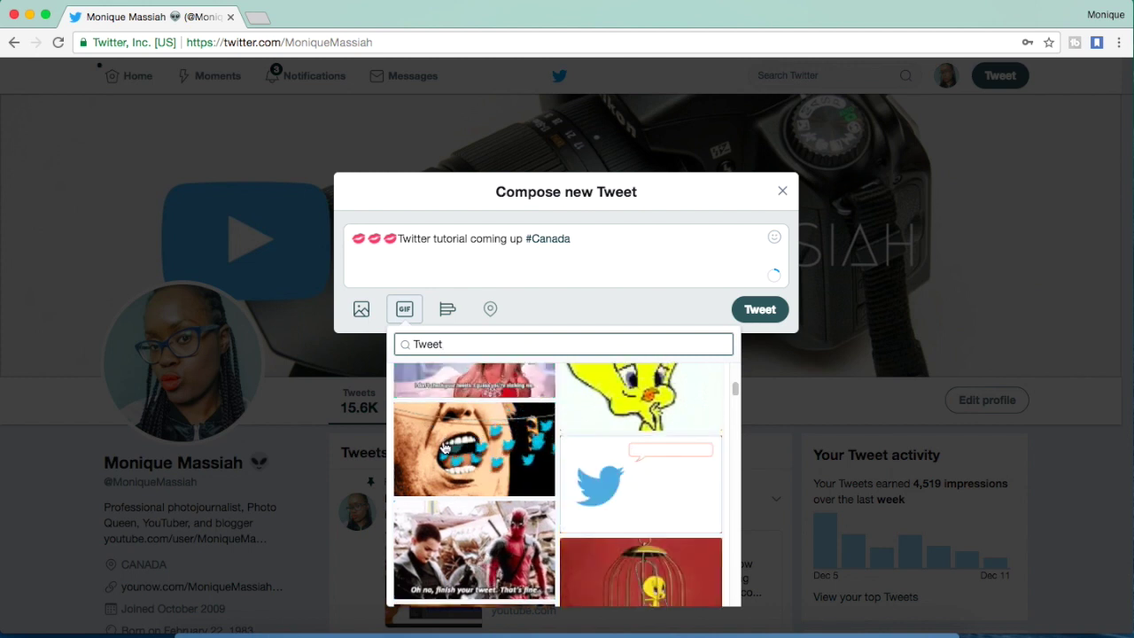
pyautogui.click(444, 448)
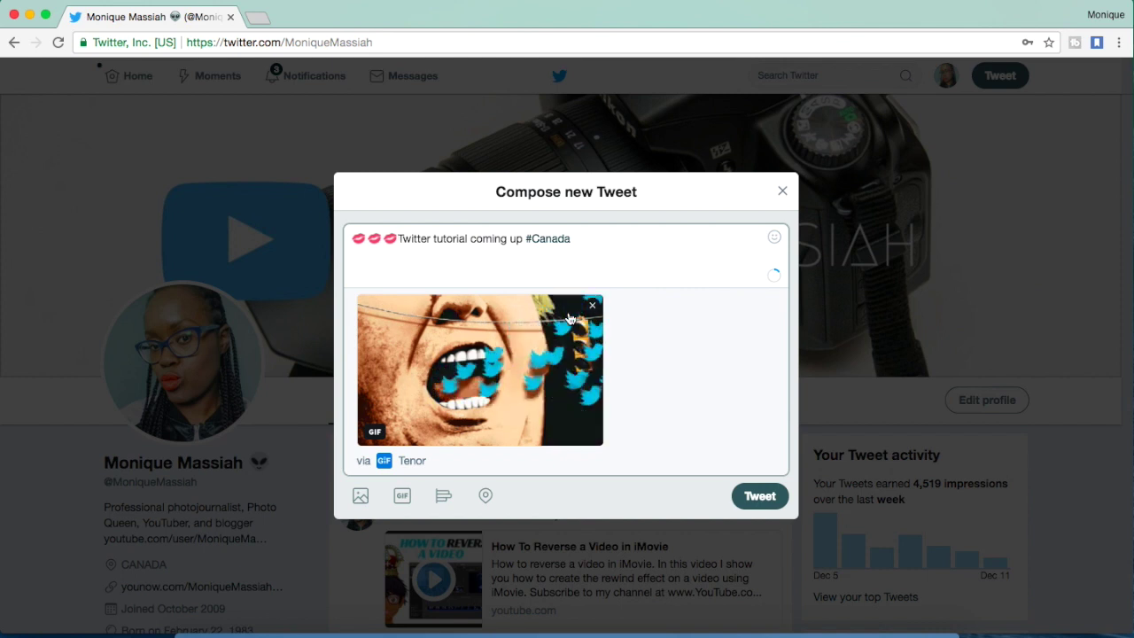
pyautogui.click(399, 239)
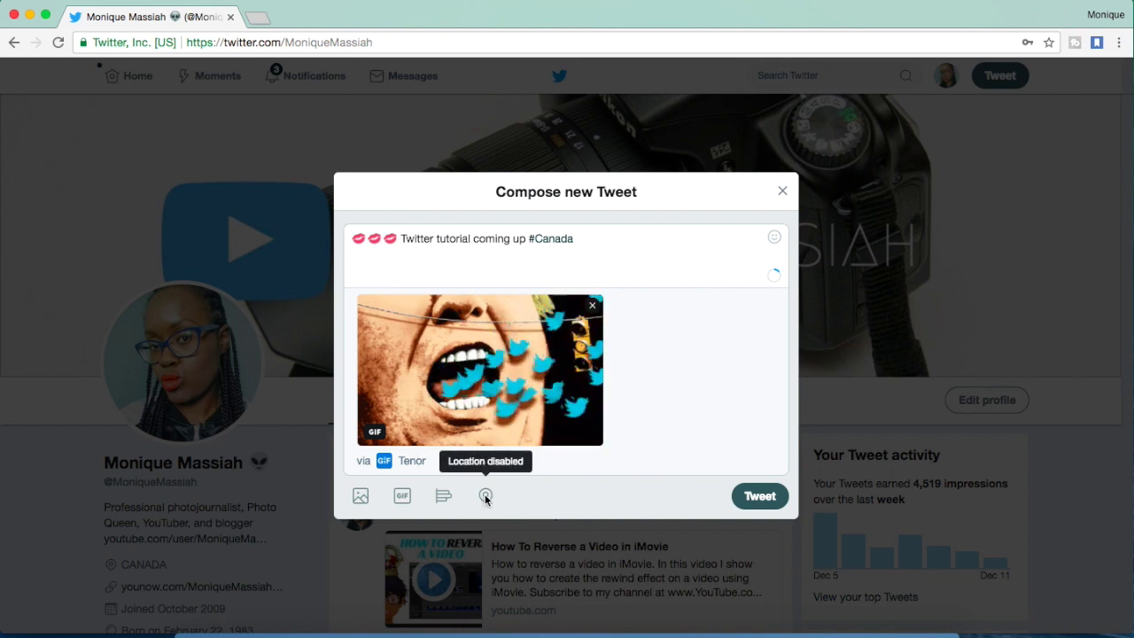
# Post the #Canada GIF tweet and scroll down to find it on the profile
pyautogui.click(756, 497)
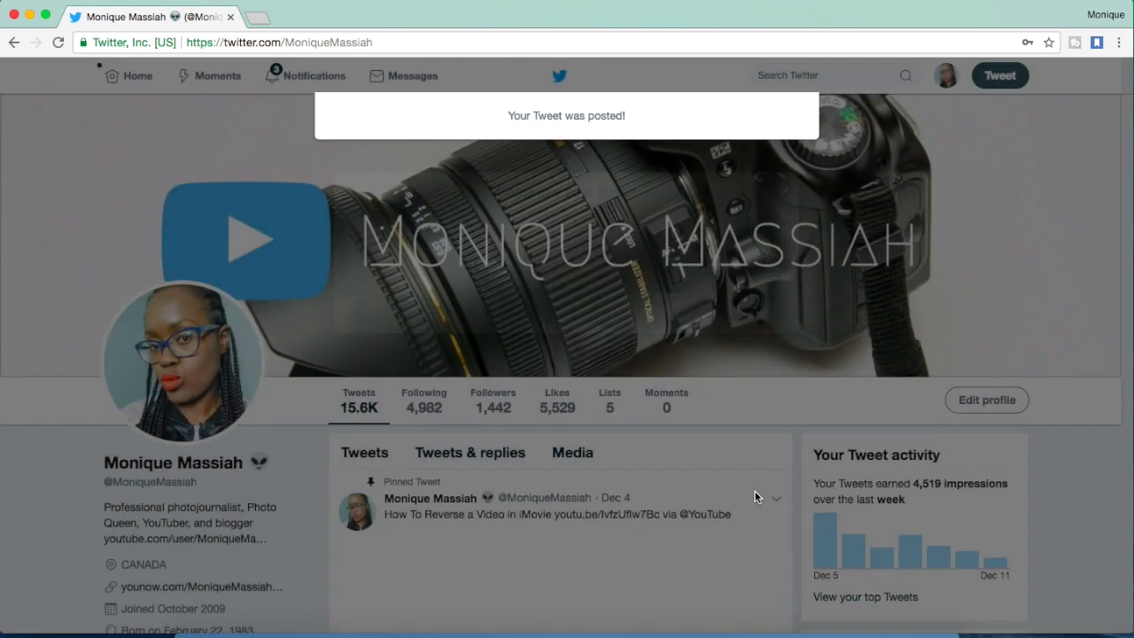
pyautogui.scroll(-3, 663, 450)
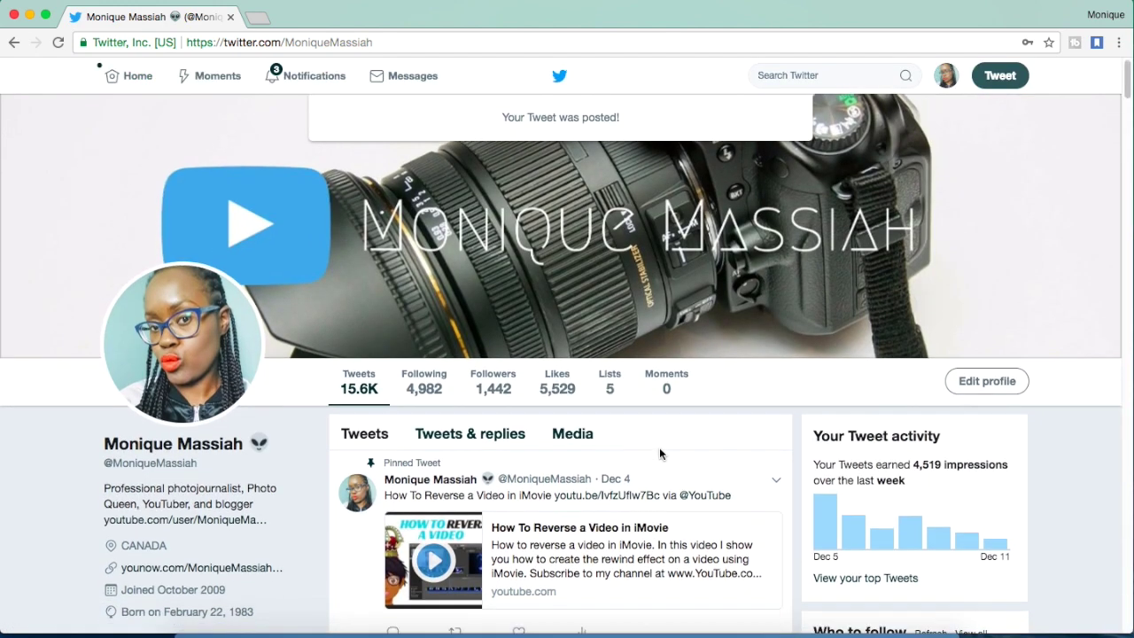
pyautogui.scroll(-3, 661, 455)
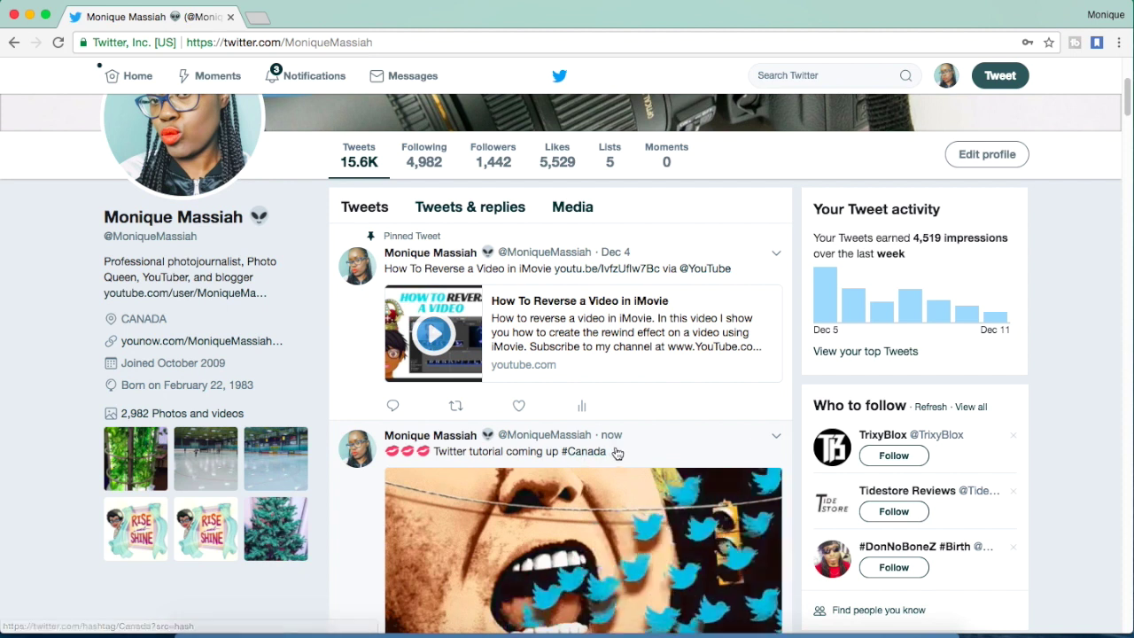
pyautogui.scroll(-3, 616, 454)
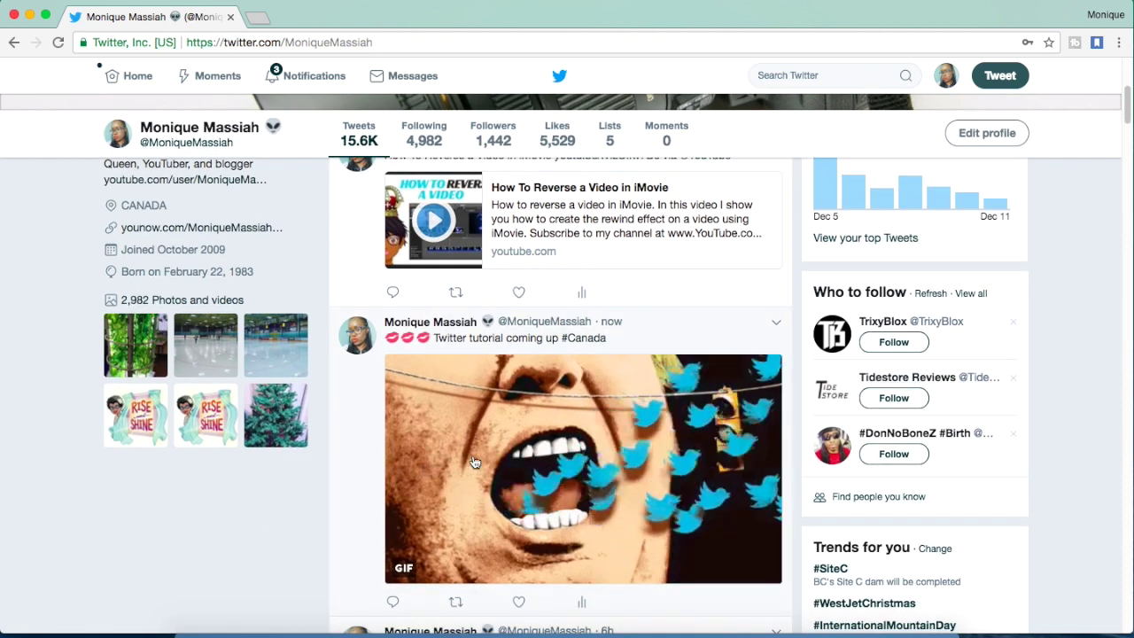
pyautogui.scroll(-1, 475, 461)
pyautogui.scroll(5, 475, 461)
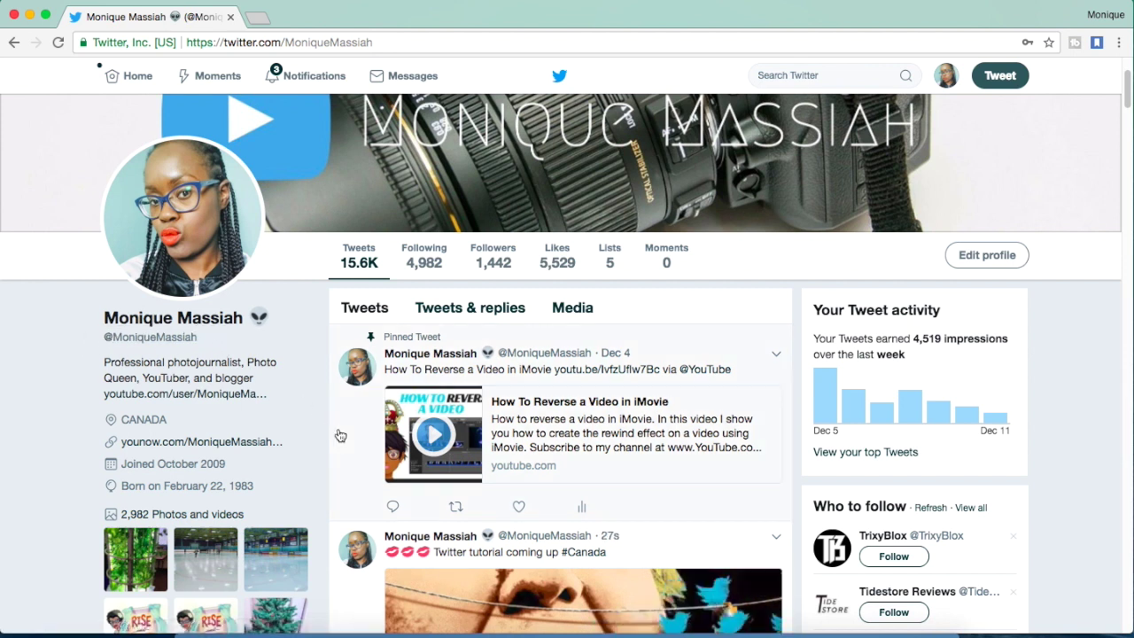
# Start pinning the GIF tweet to the profile, then cancel to keep the current pinned tweet
pyautogui.scroll(-1, 340, 435)
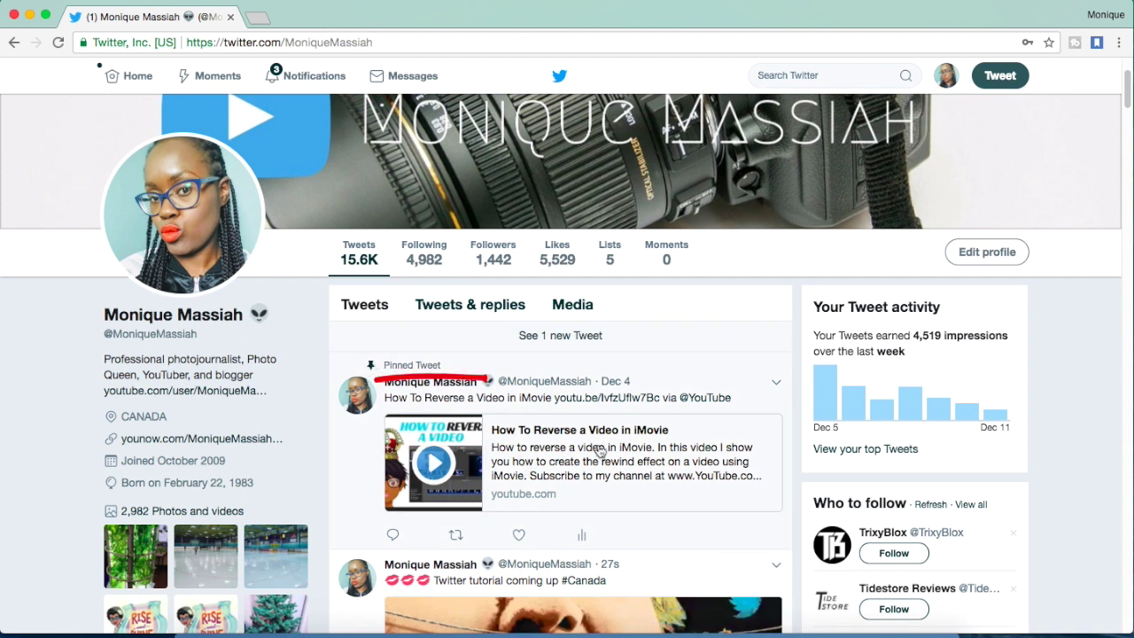
pyautogui.click(778, 567)
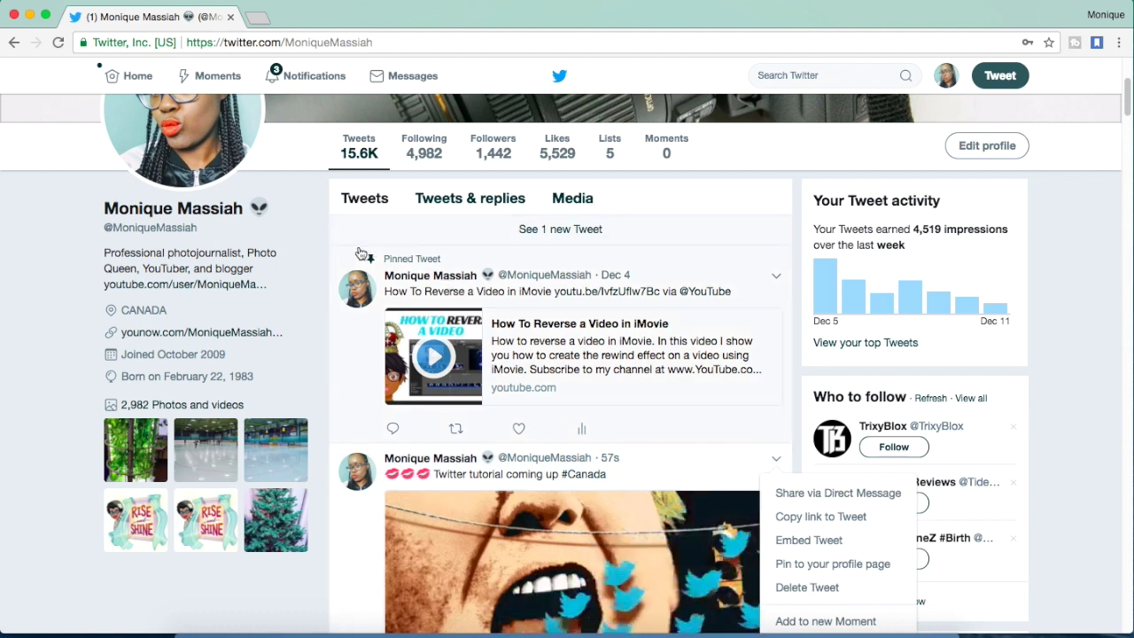
pyautogui.click(824, 564)
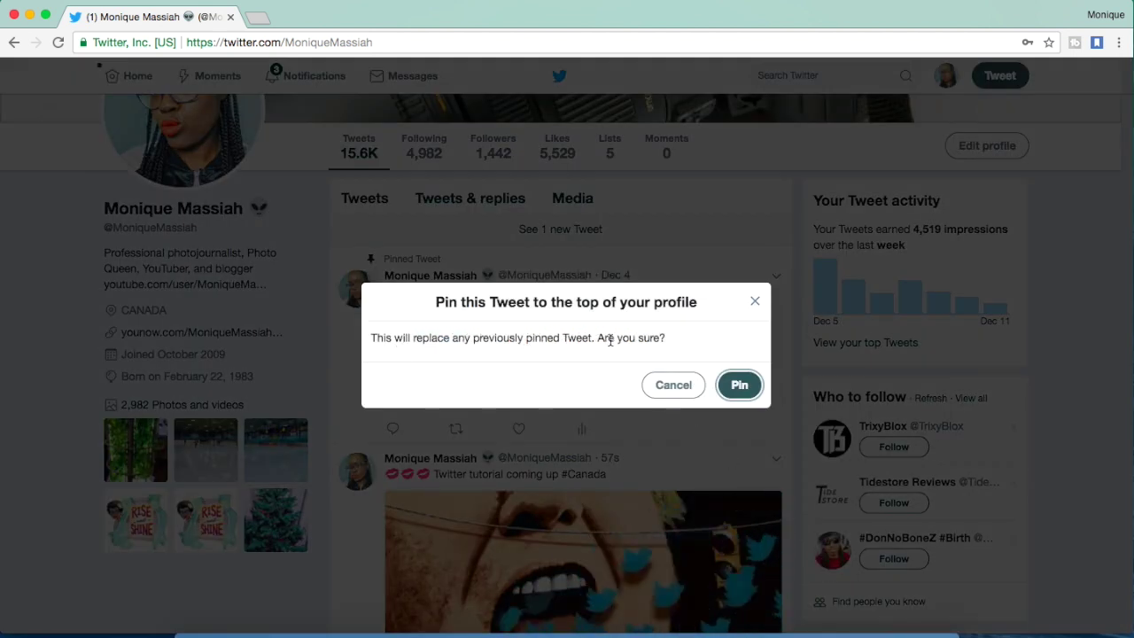
pyautogui.click(675, 387)
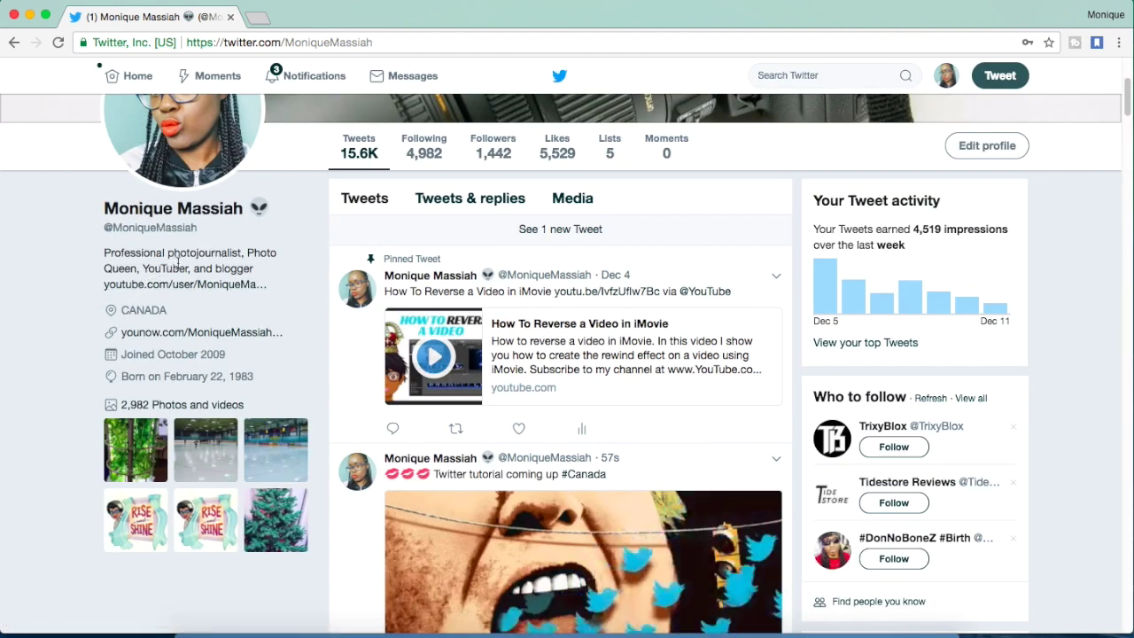
# Scroll through the profile timeline
pyautogui.scroll(-1, 300, 287)
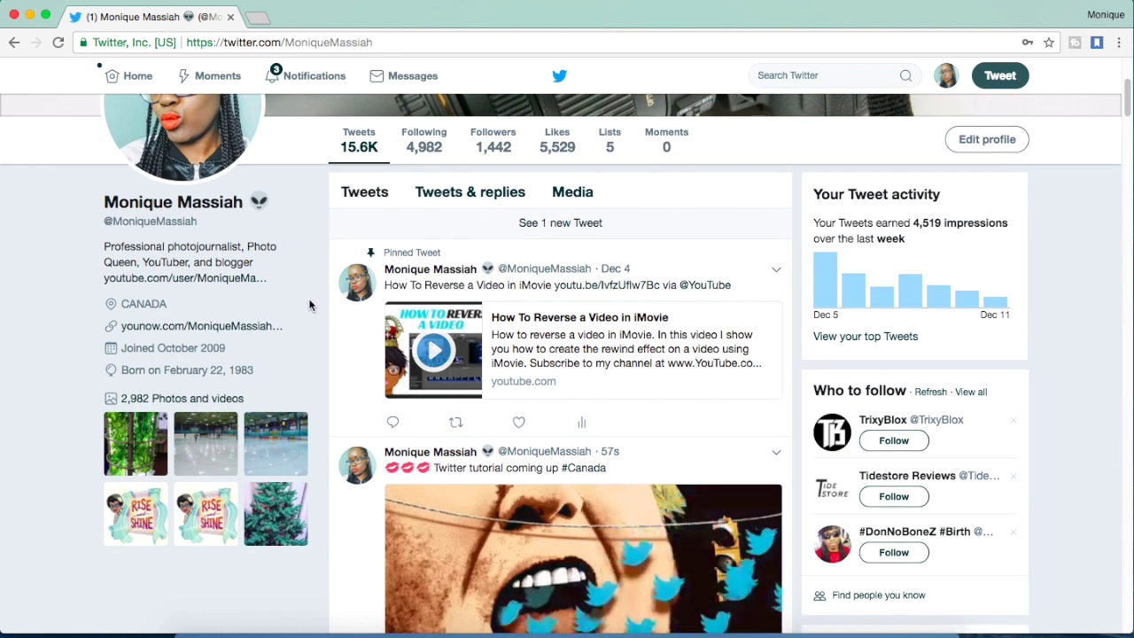
pyautogui.scroll(-4, 309, 305)
pyautogui.scroll(-4, 309, 305)
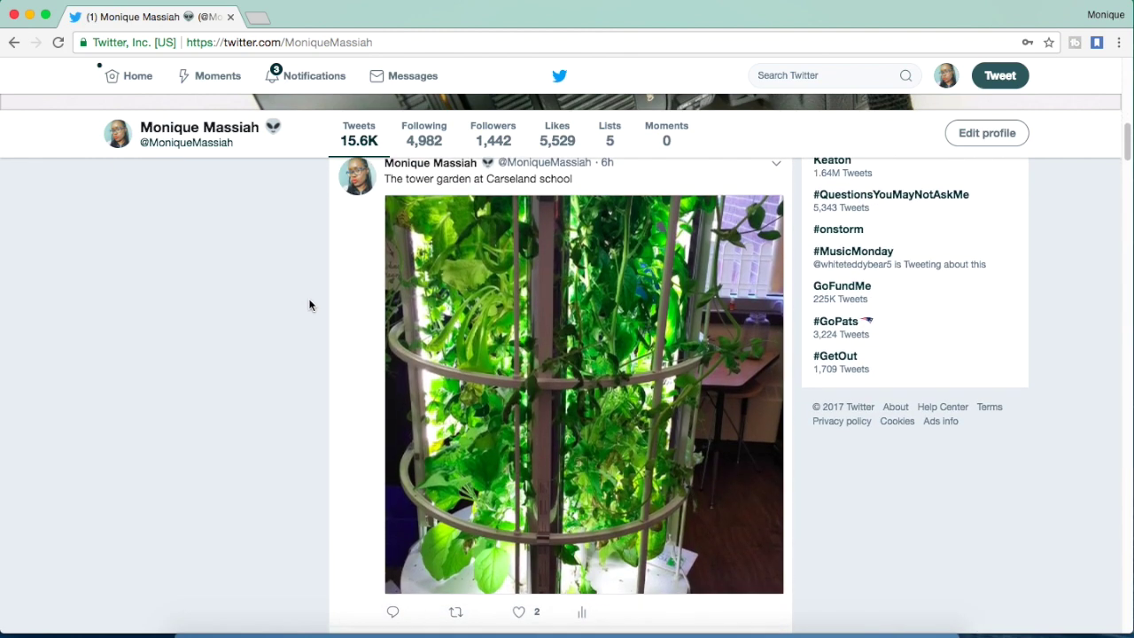
pyautogui.scroll(5, 310, 304)
pyautogui.scroll(-3, 309, 304)
pyautogui.scroll(-1, 309, 304)
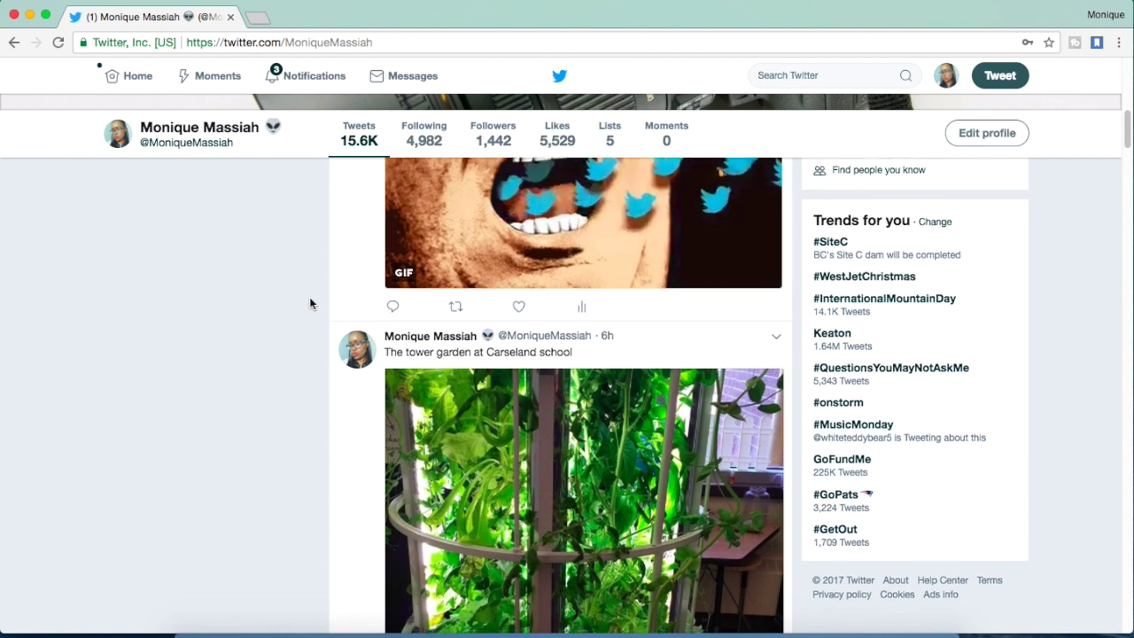
pyautogui.scroll(10, 309, 304)
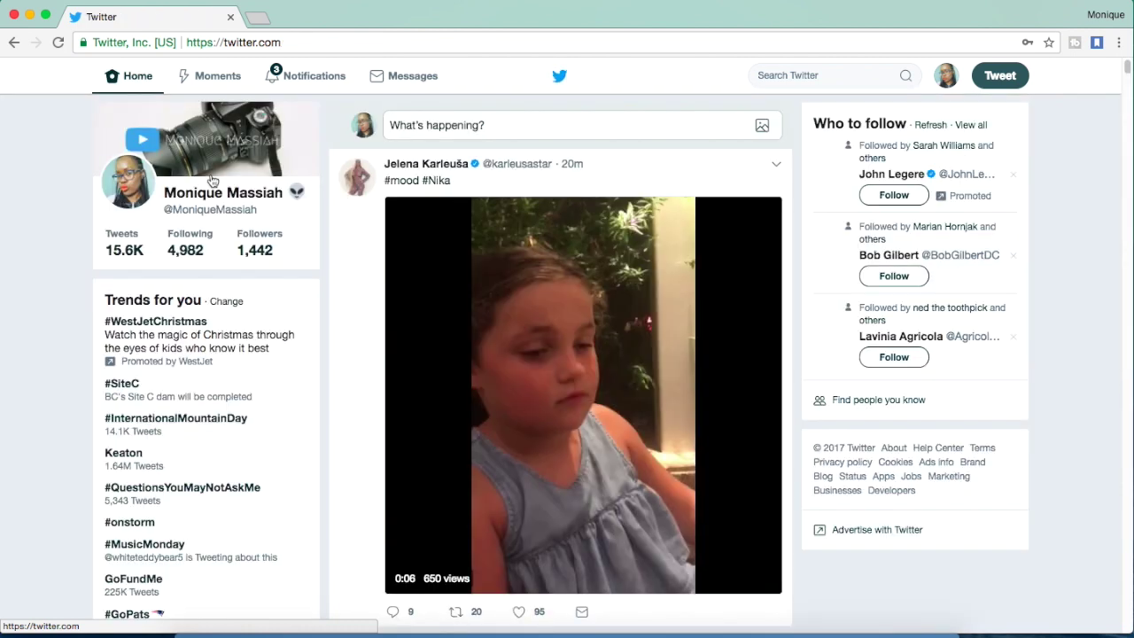
# Scroll to the bike-ride video tweet and retweet it
pyautogui.scroll(-5, 352, 253)
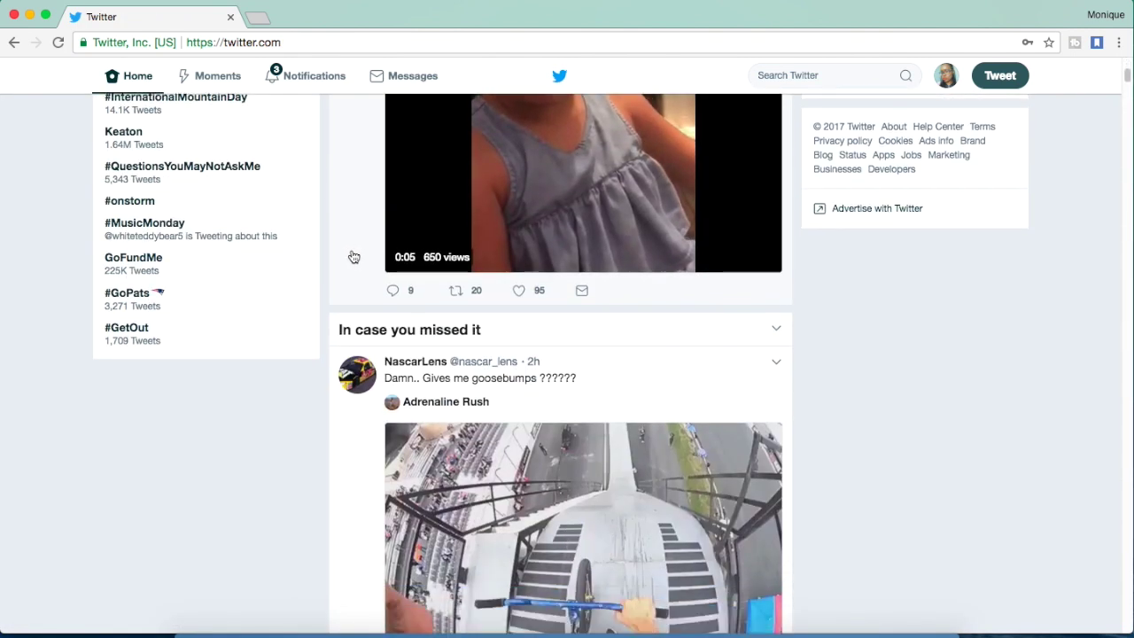
pyautogui.scroll(-2, 351, 253)
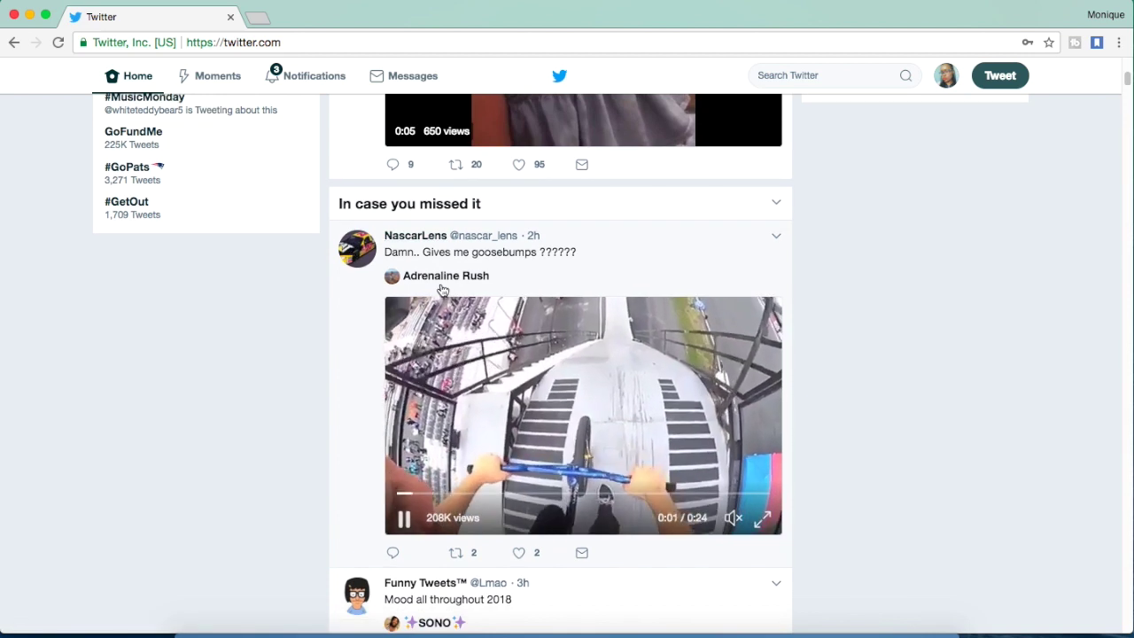
pyautogui.moveTo(530, 422)
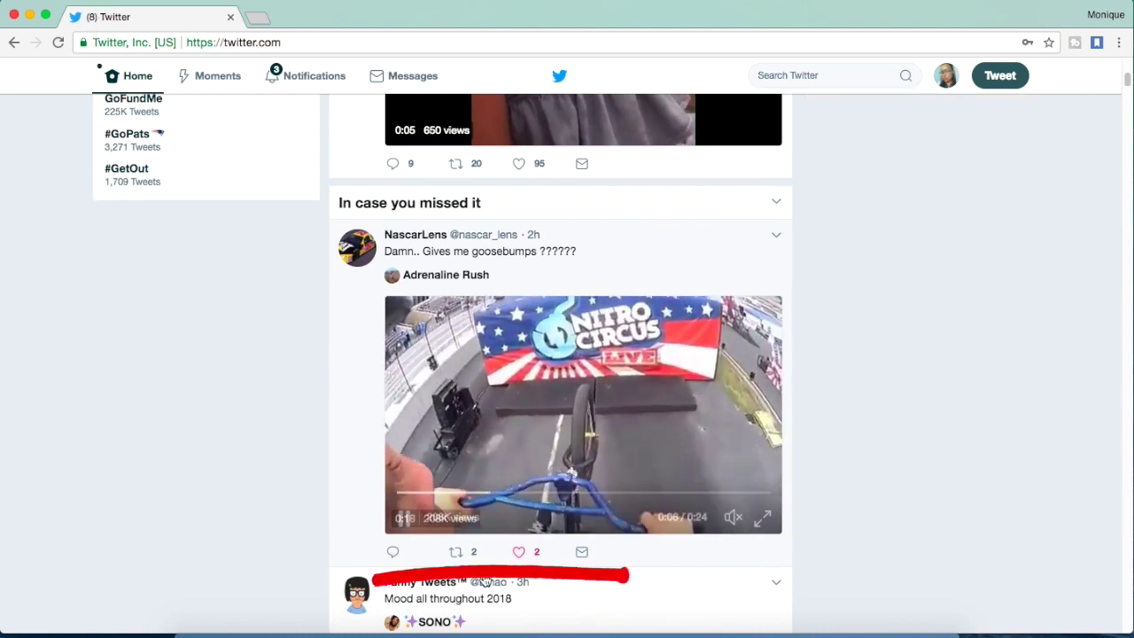
pyautogui.click(454, 552)
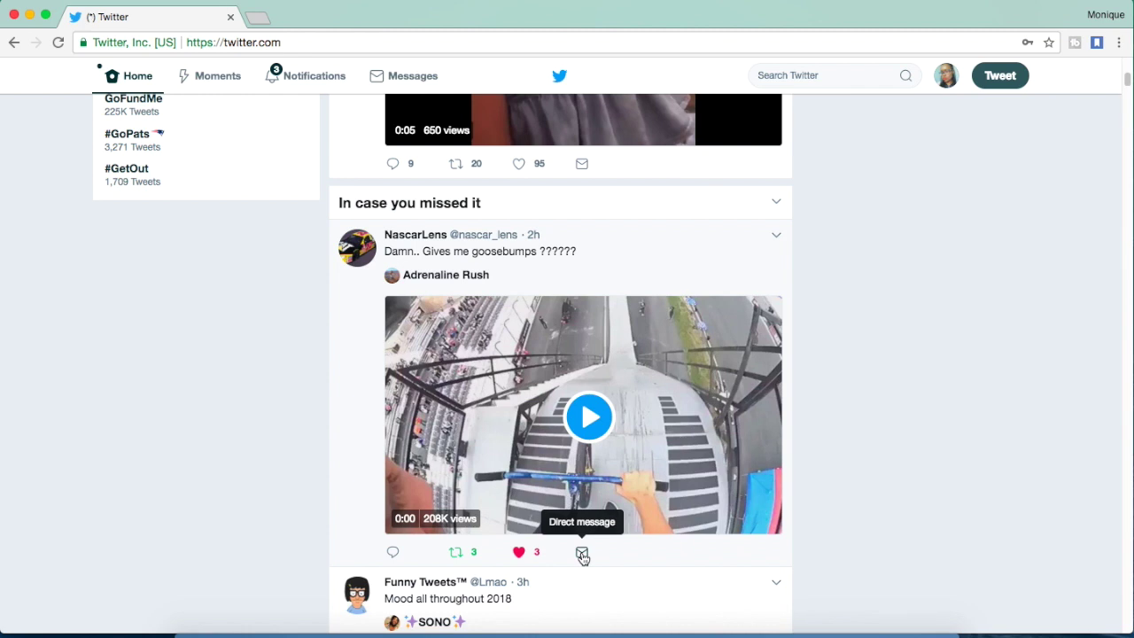
# Close an unused direct message, then reply 'So freaking scary!' to the NascarLens bike video
pyautogui.click(582, 553)
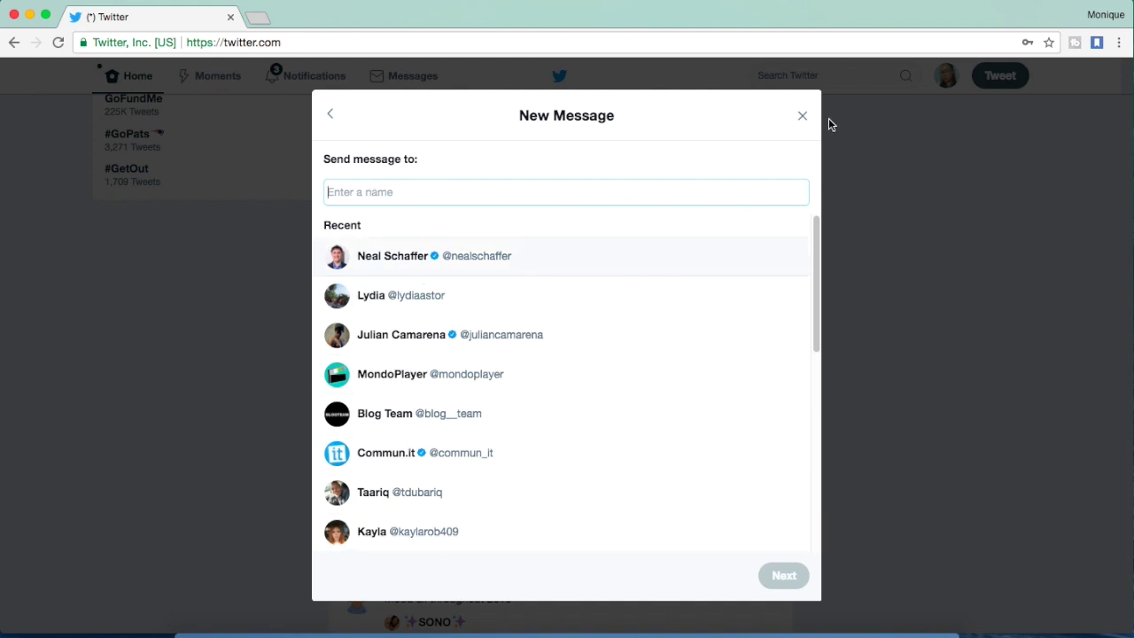
pyautogui.click(803, 117)
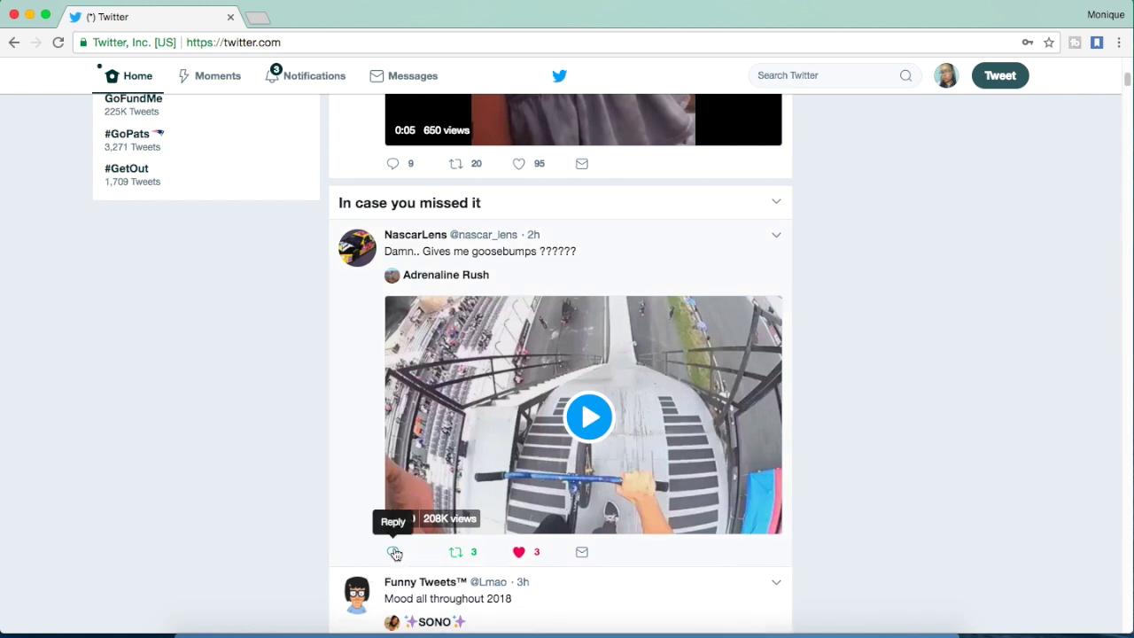
pyautogui.click(392, 551)
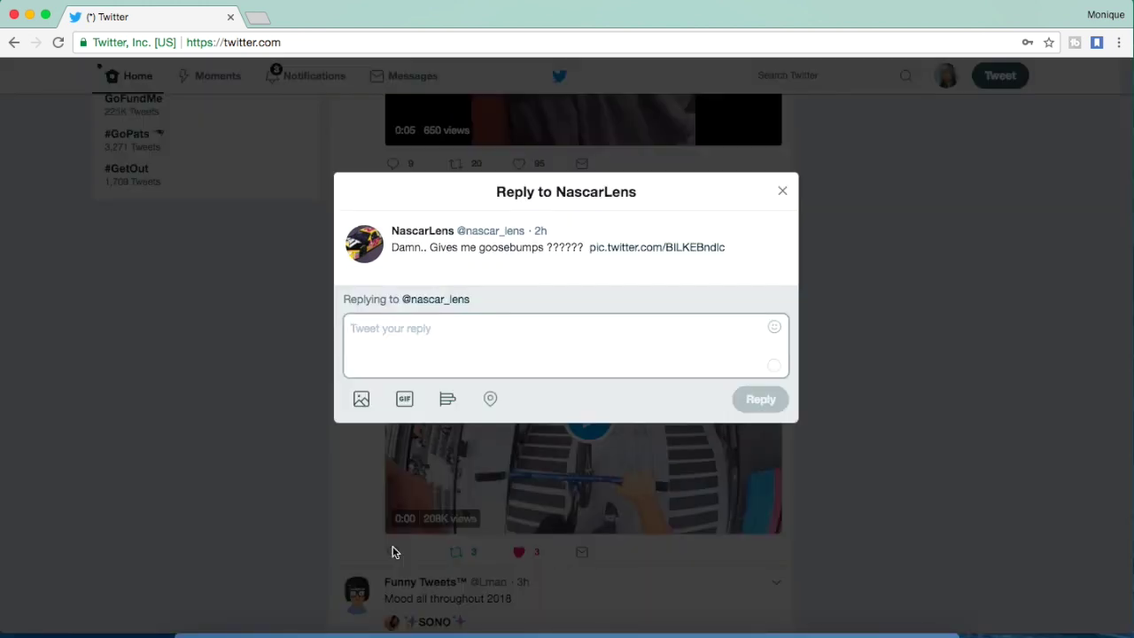
pyautogui.write('So freaking scary!')
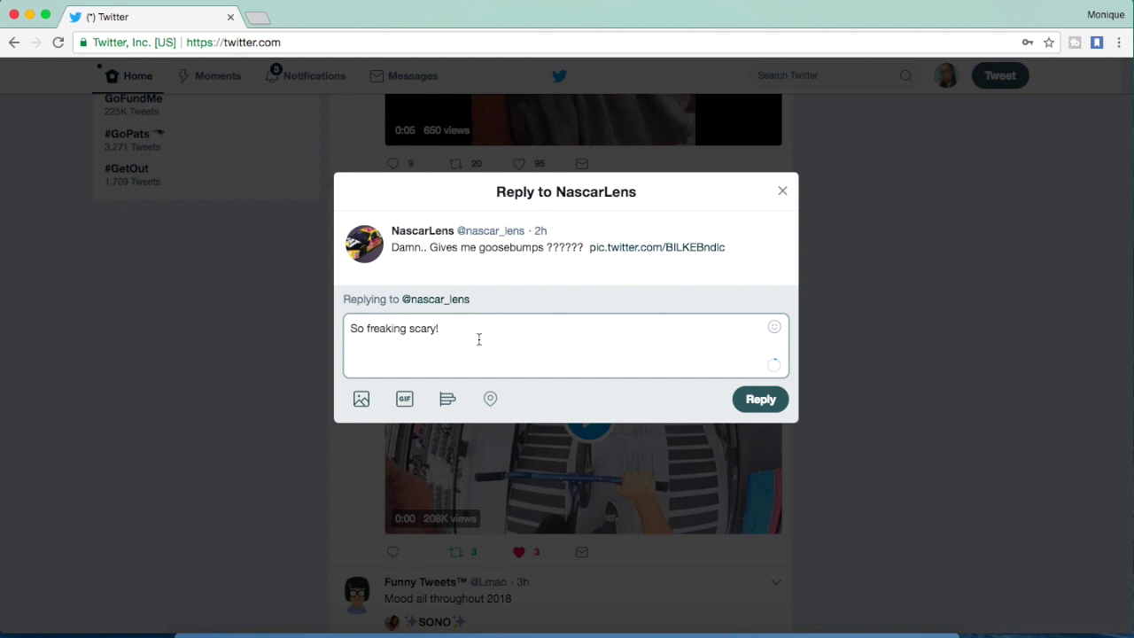
pyautogui.click(757, 403)
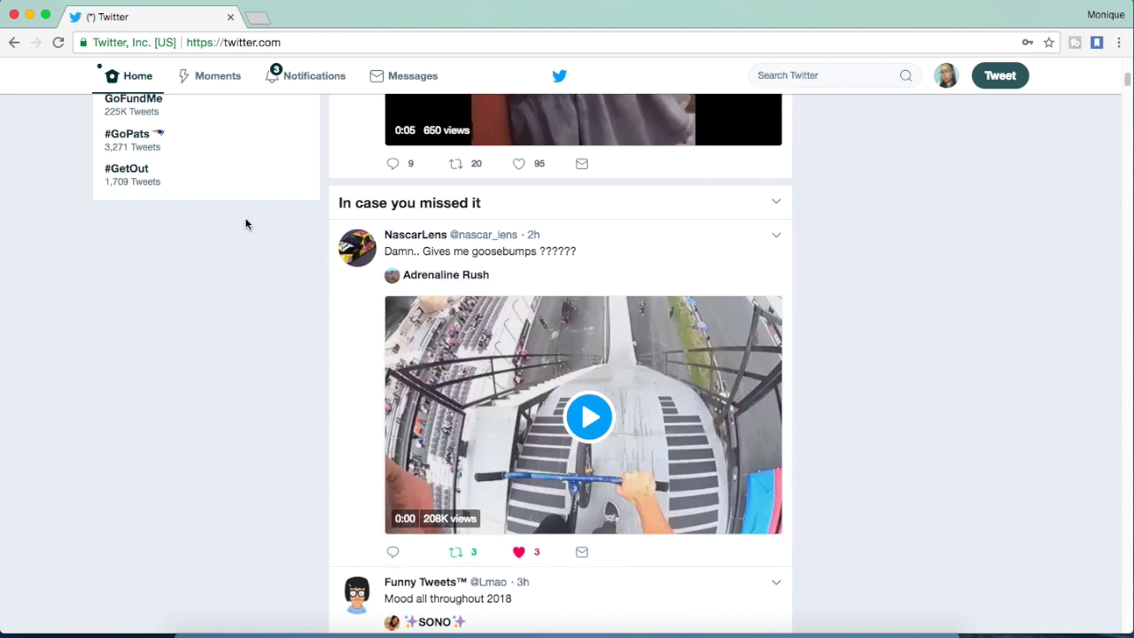
# Scroll the home timeline, then go to your own profile page
pyautogui.scroll(-3, 284, 382)
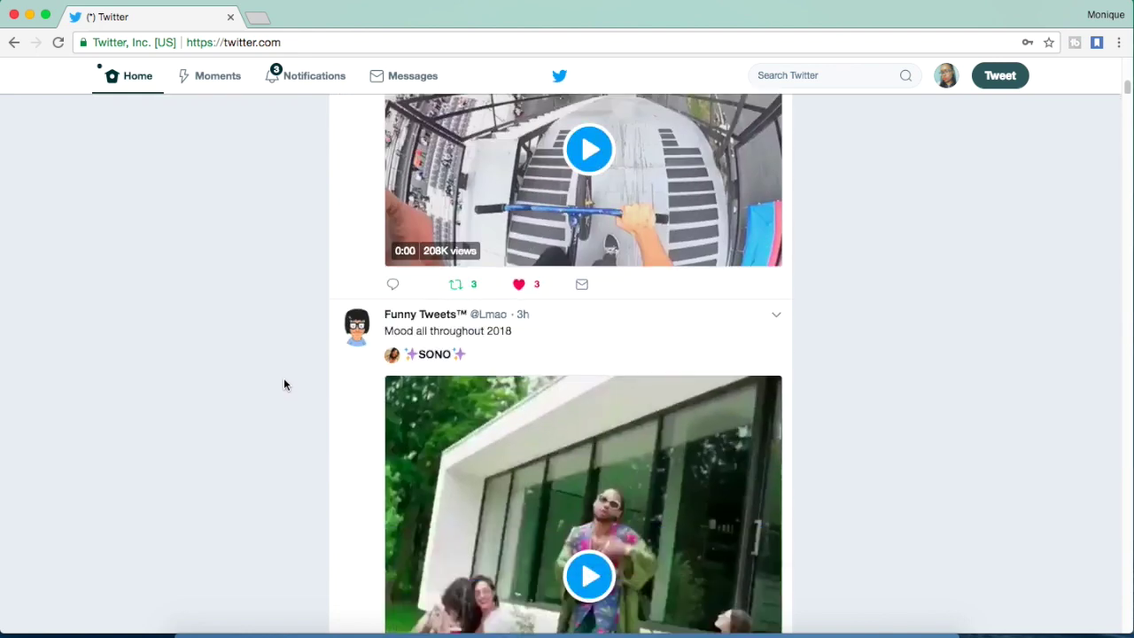
pyautogui.scroll(-1, 284, 381)
pyautogui.scroll(10, 285, 374)
pyautogui.scroll(-3, 286, 369)
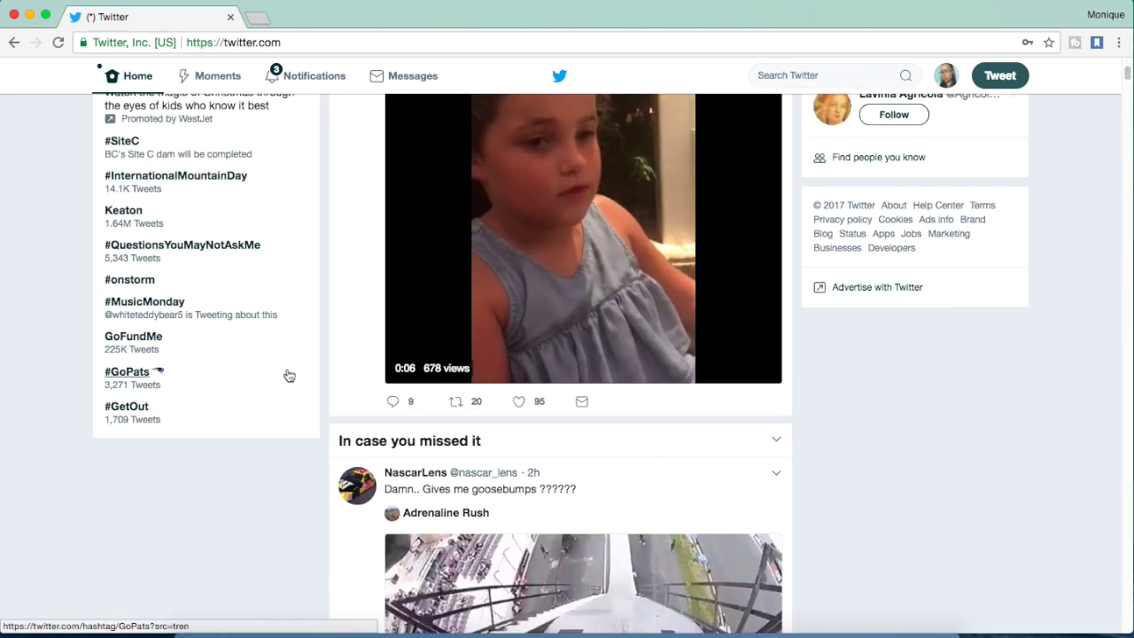
pyautogui.scroll(3, 288, 375)
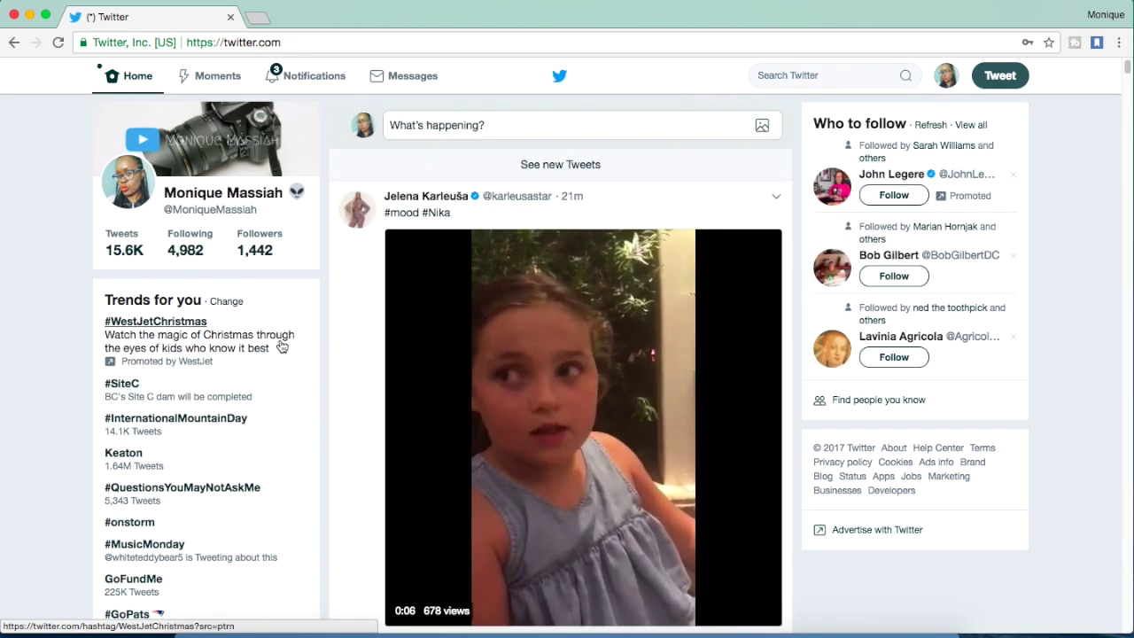
pyautogui.click(211, 193)
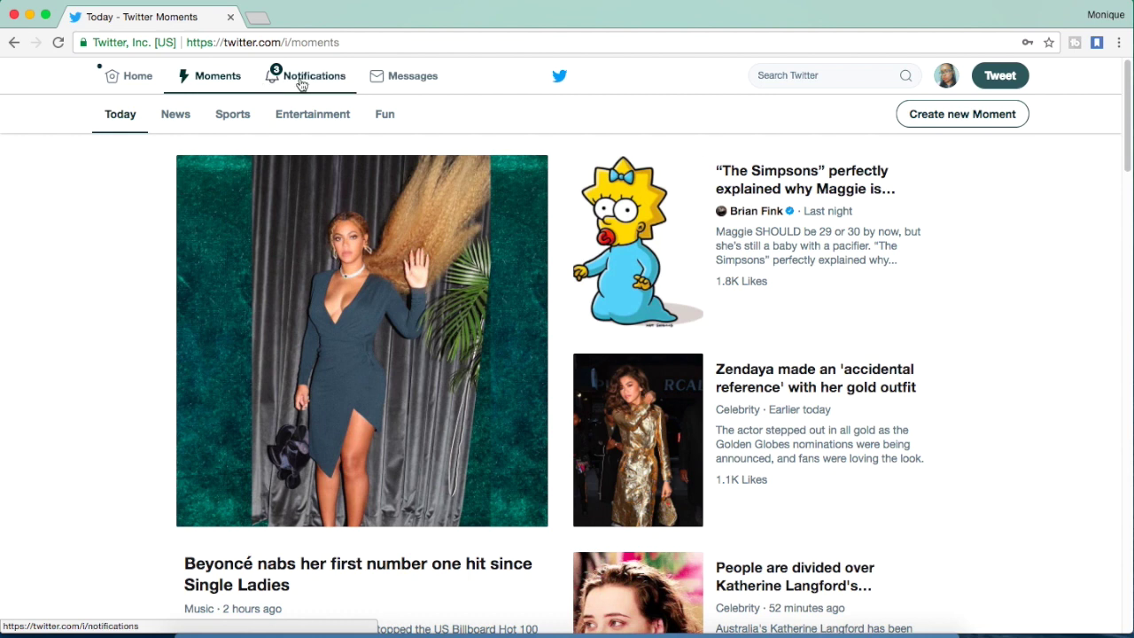
# Open the 'Problems for the mall Santa' Moment from the Fun category of Moments
pyautogui.scroll(-5, 256, 185)
pyautogui.scroll(5, 290, 185)
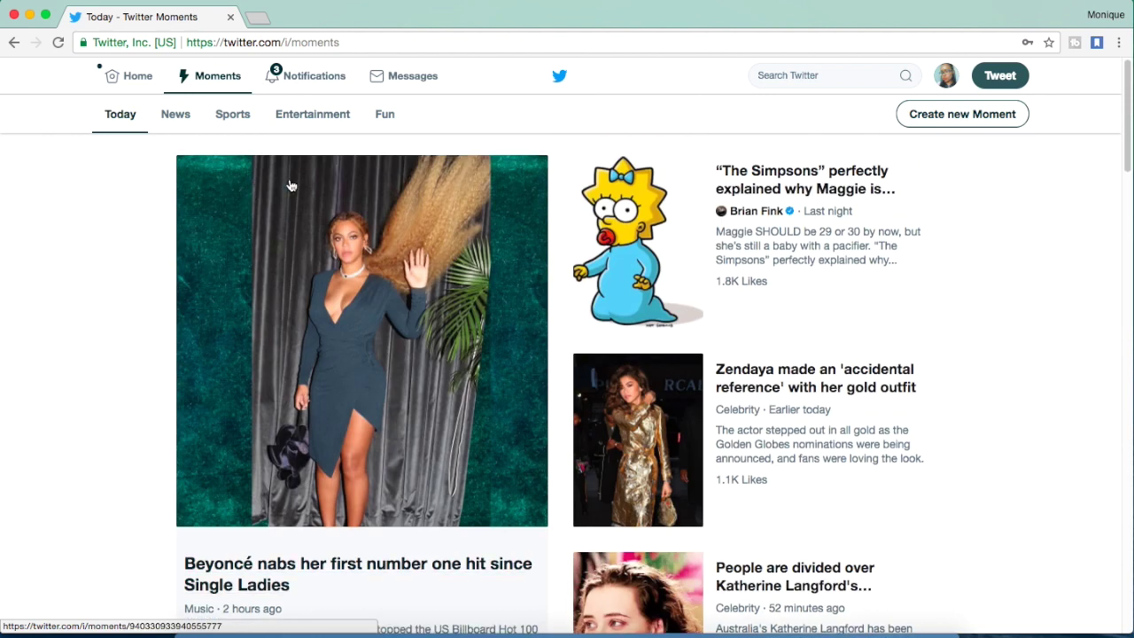
pyautogui.click(384, 116)
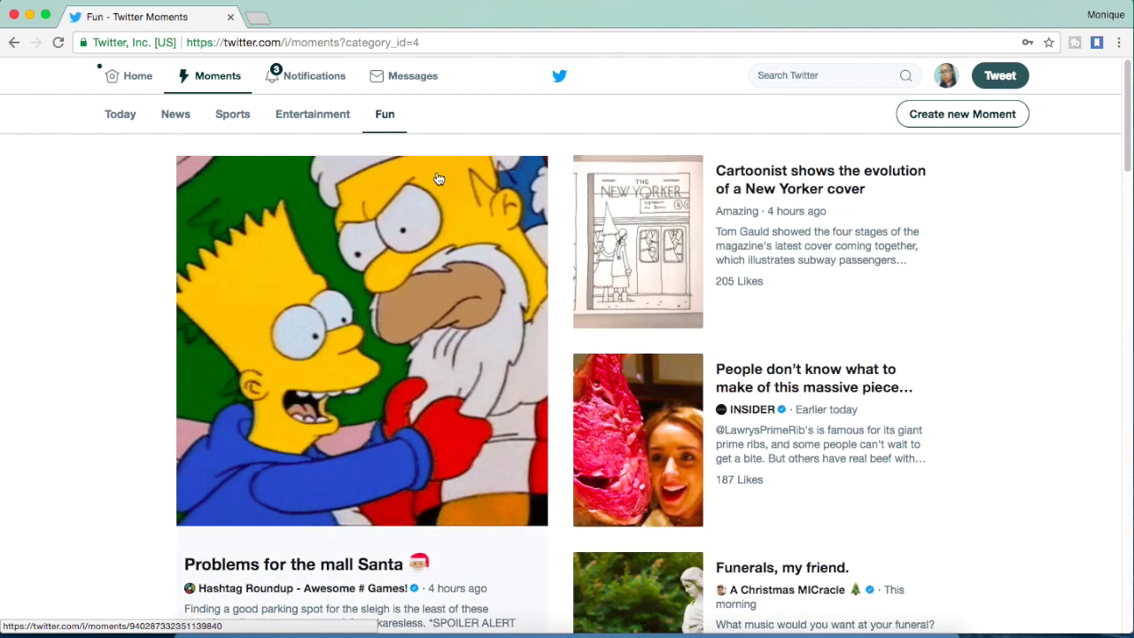
pyautogui.scroll(-4, 314, 322)
pyautogui.scroll(2, 322, 295)
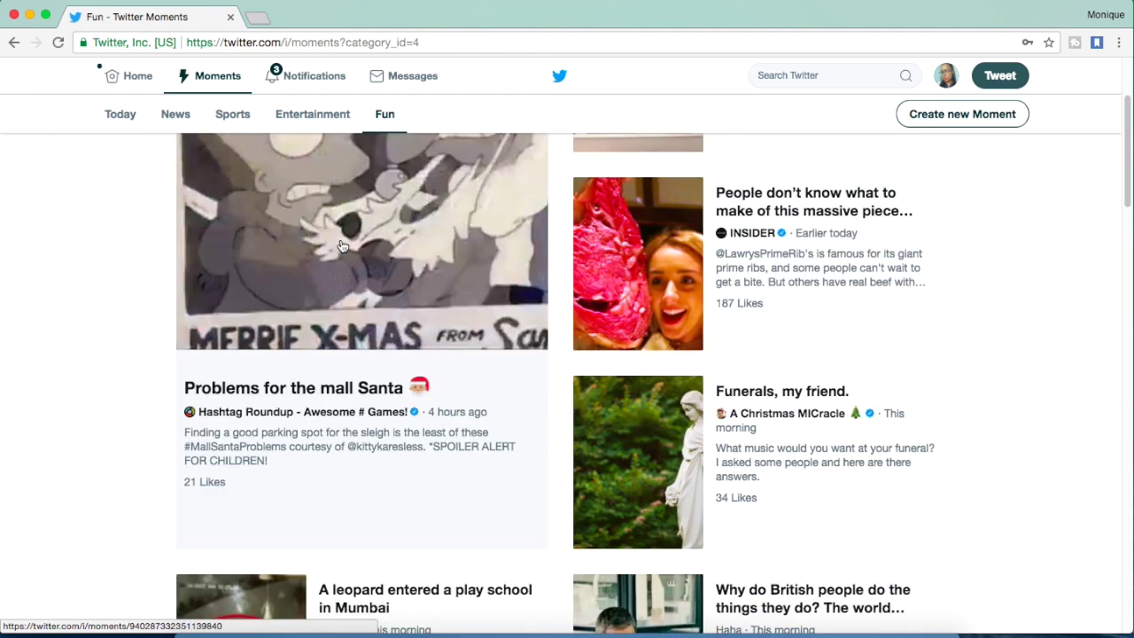
pyautogui.click(285, 392)
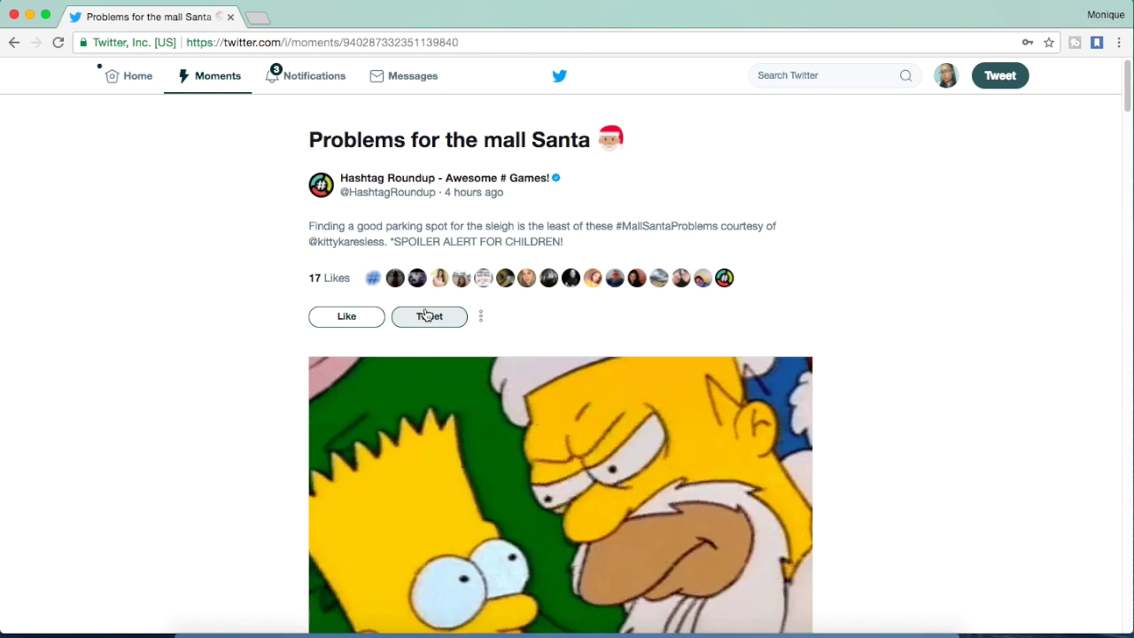
# Share the 'Problems for the mall Santa' Moment as a tweet
pyautogui.scroll(-5, 425, 315)
pyautogui.scroll(5, 425, 315)
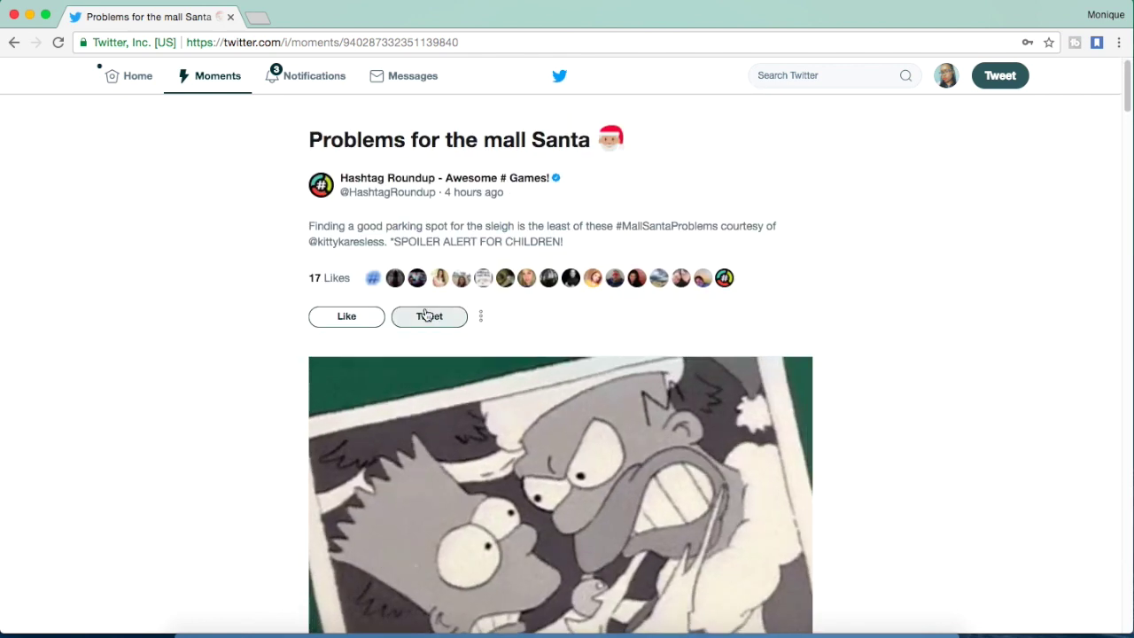
pyautogui.click(411, 318)
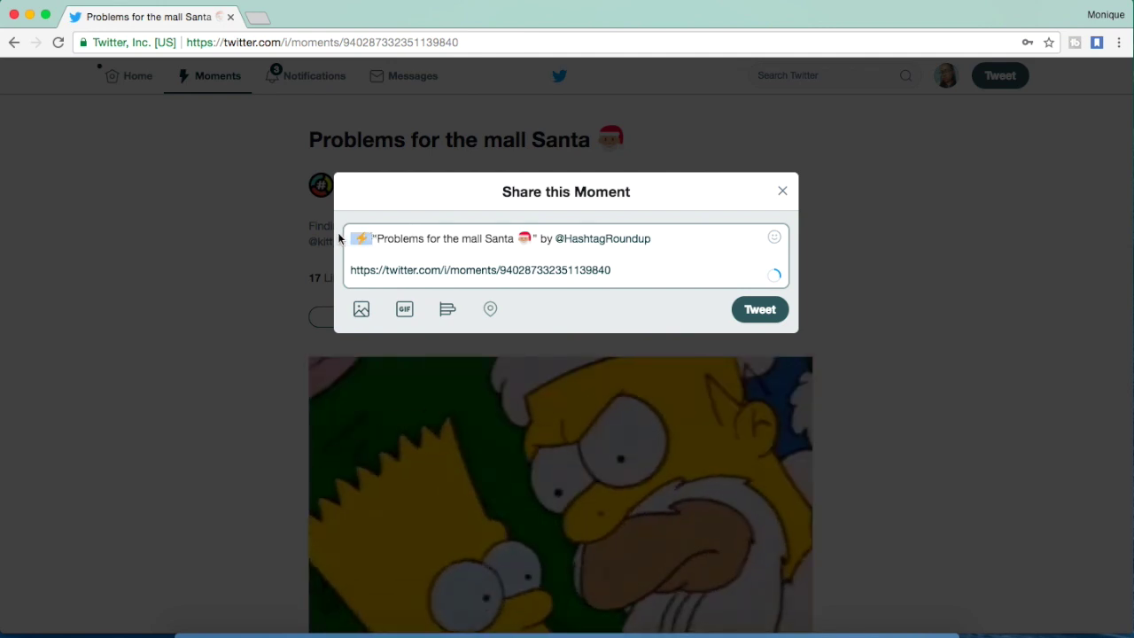
pyautogui.click(776, 310)
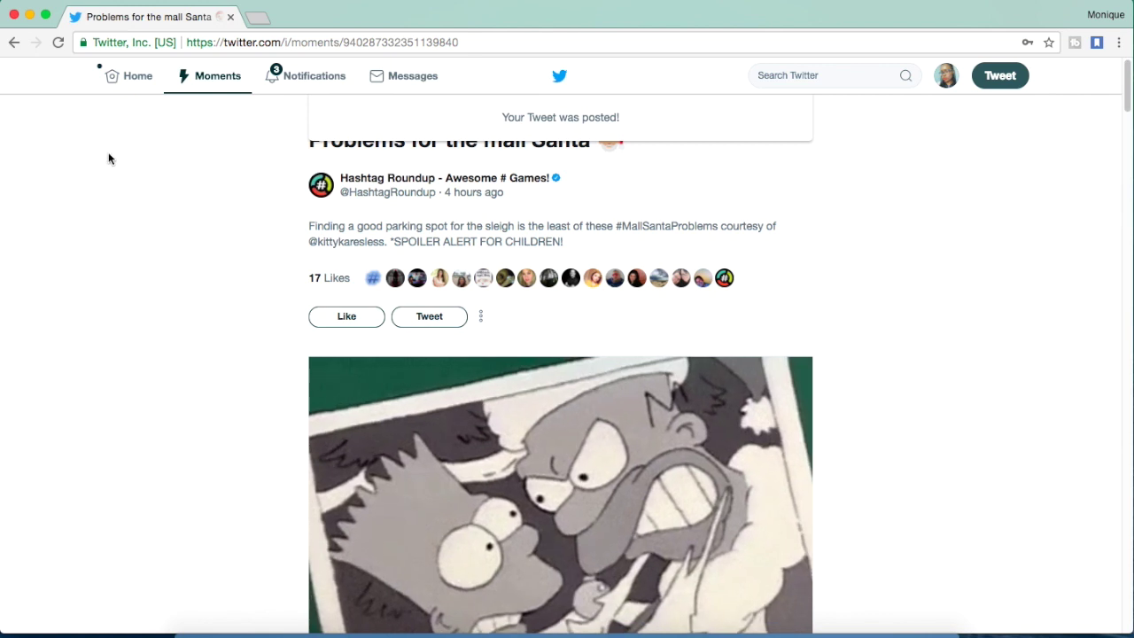
# Return to Home and scroll down the tweets to the shared Santa Moment and #Canada GIF tweet
pyautogui.click(152, 82)
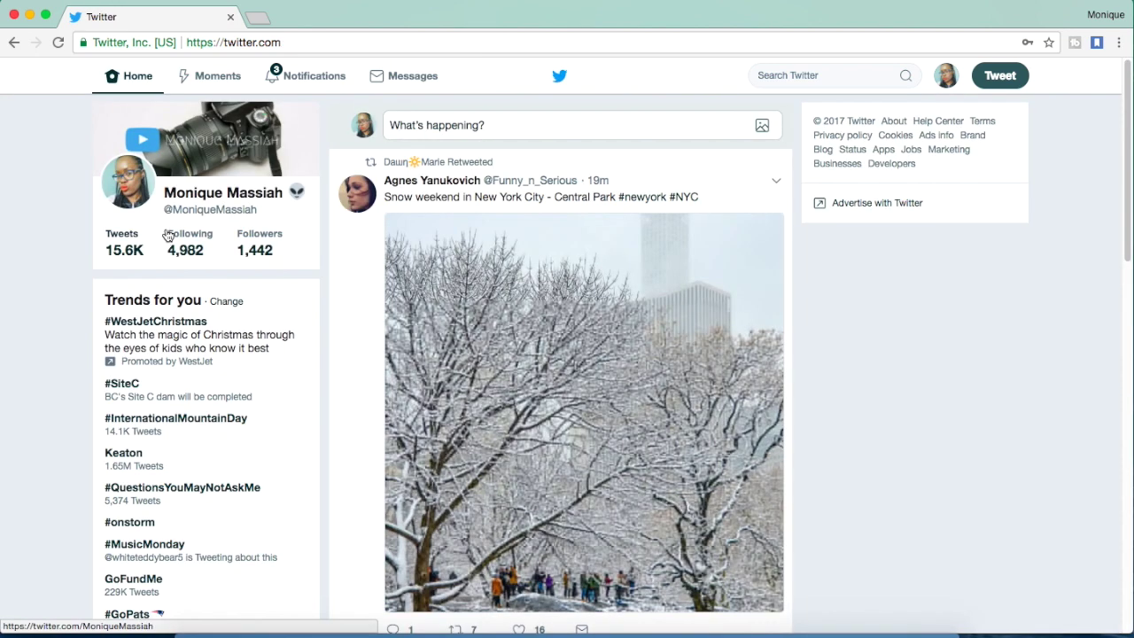
pyautogui.scroll(-5, 172, 228)
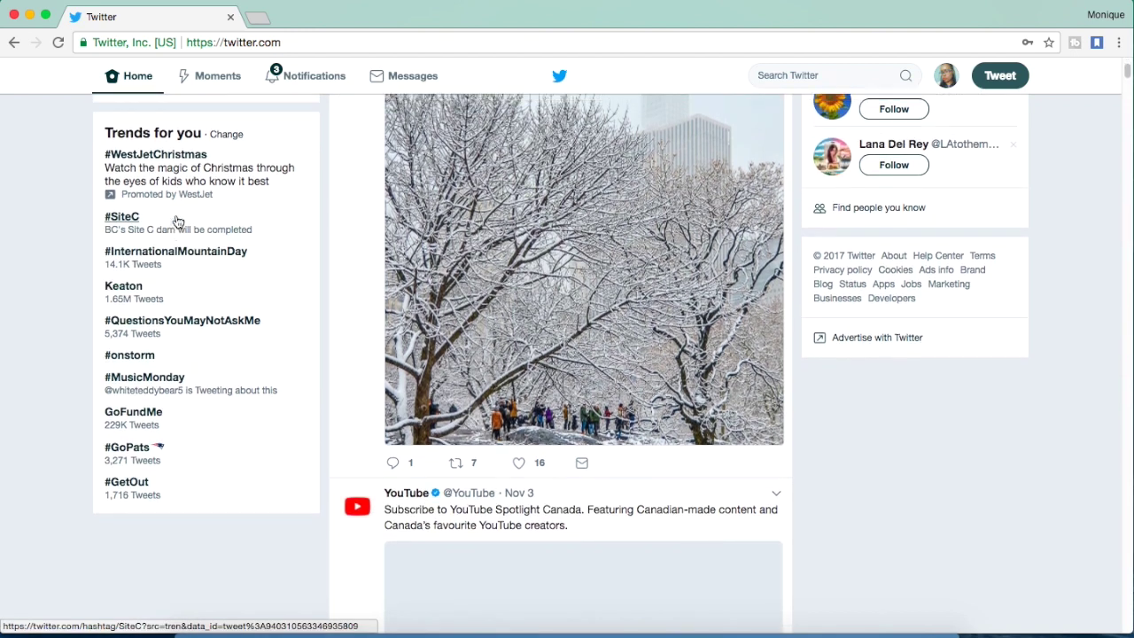
pyautogui.scroll(5, 176, 217)
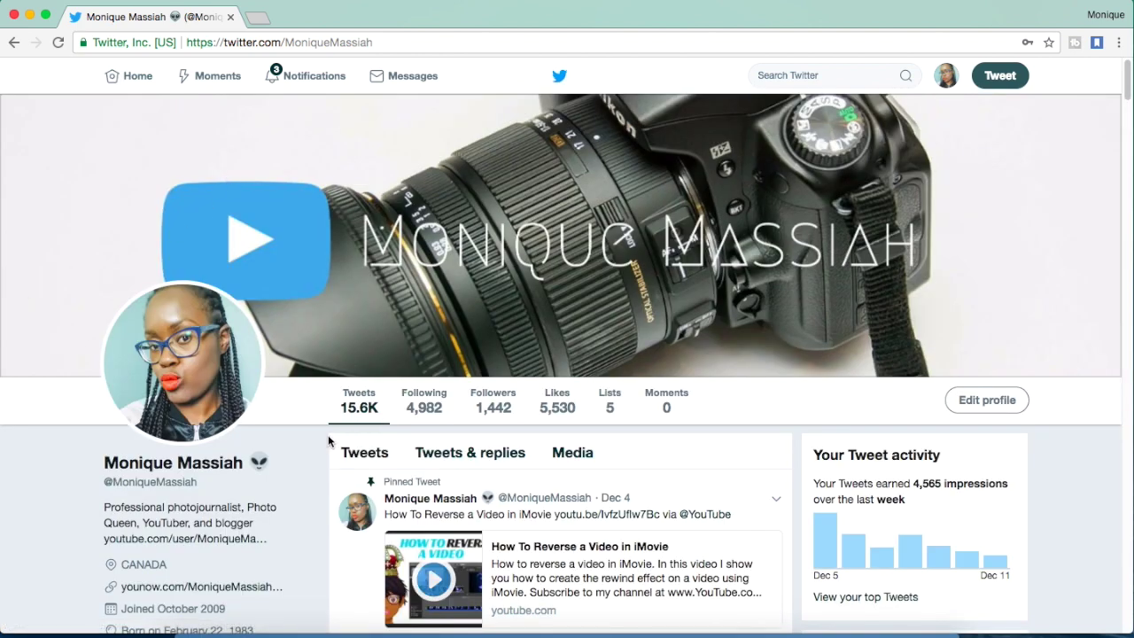
pyautogui.scroll(-5, 326, 438)
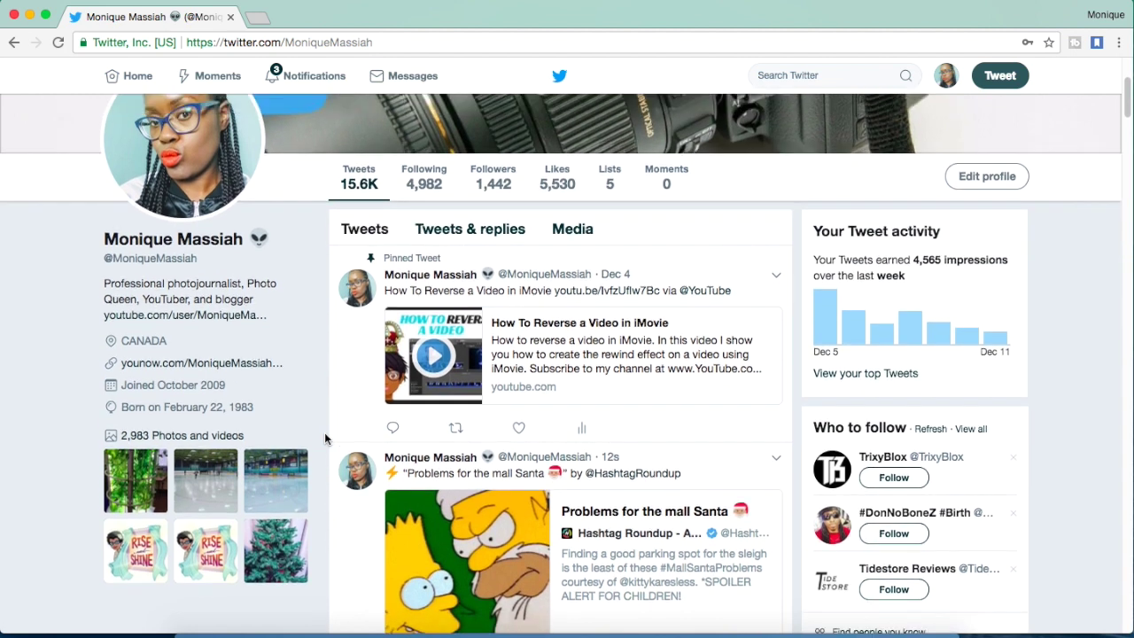
pyautogui.scroll(2, 325, 437)
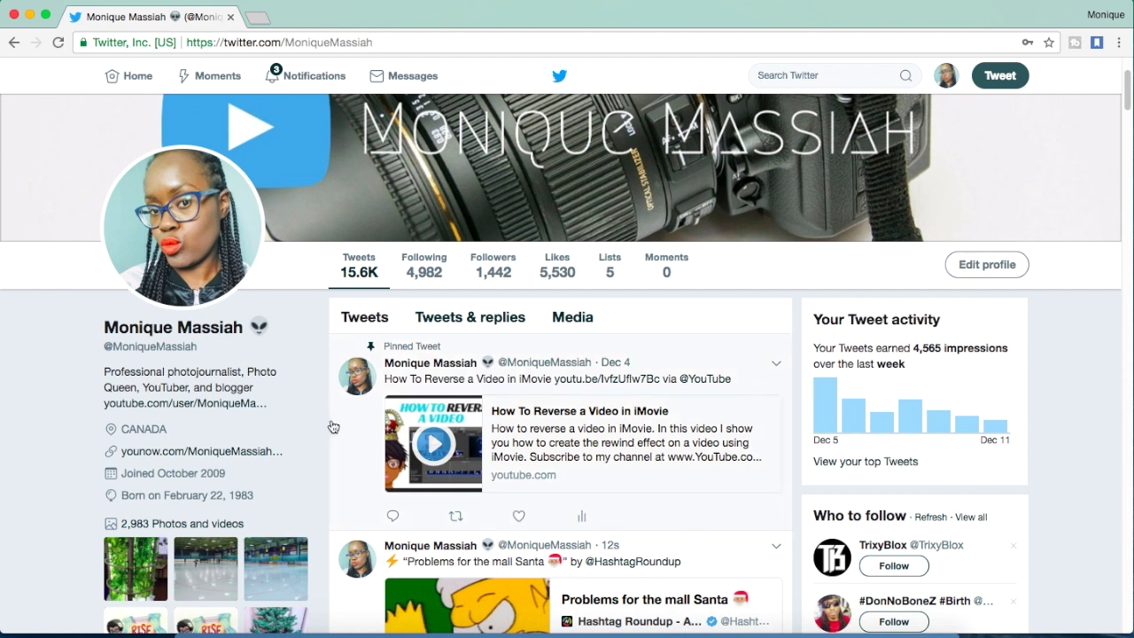
pyautogui.scroll(-5, 337, 421)
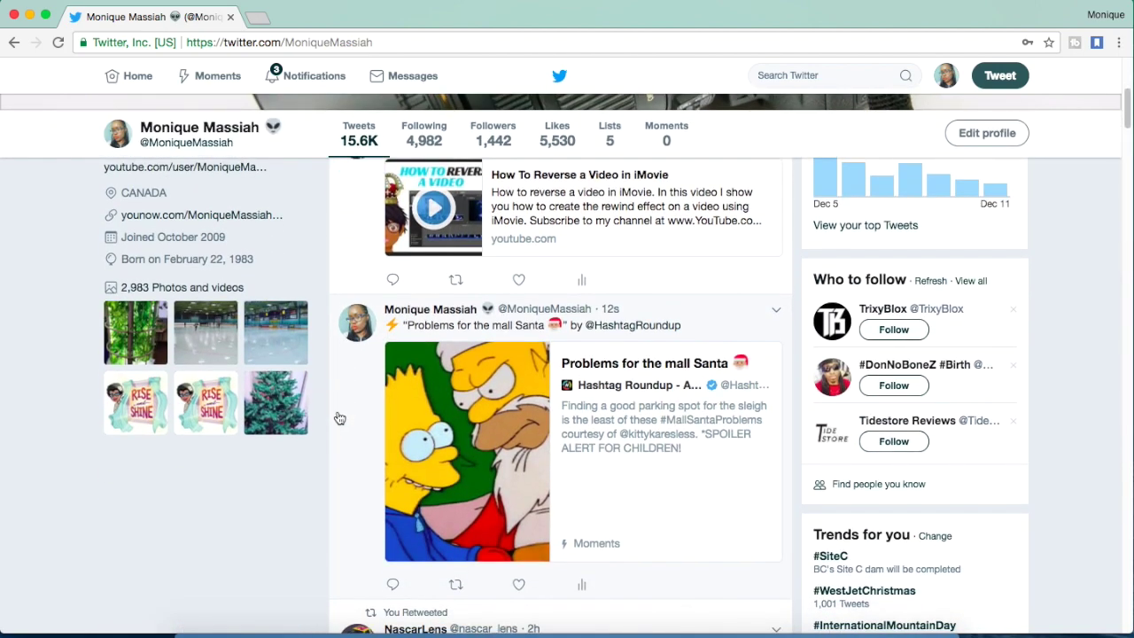
pyautogui.scroll(-10, 339, 418)
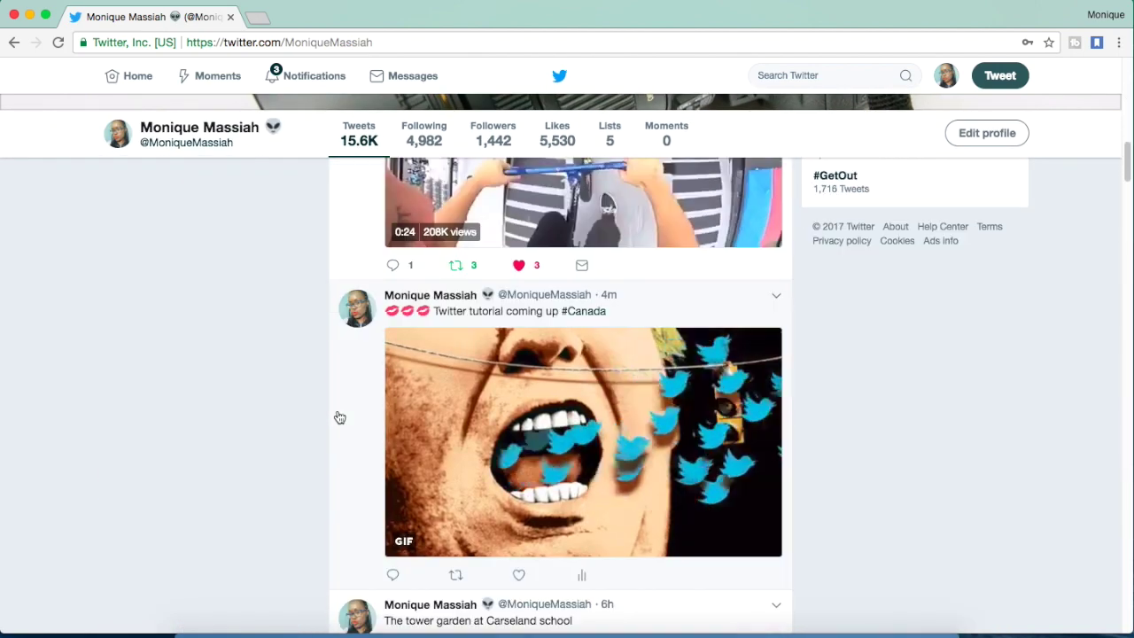